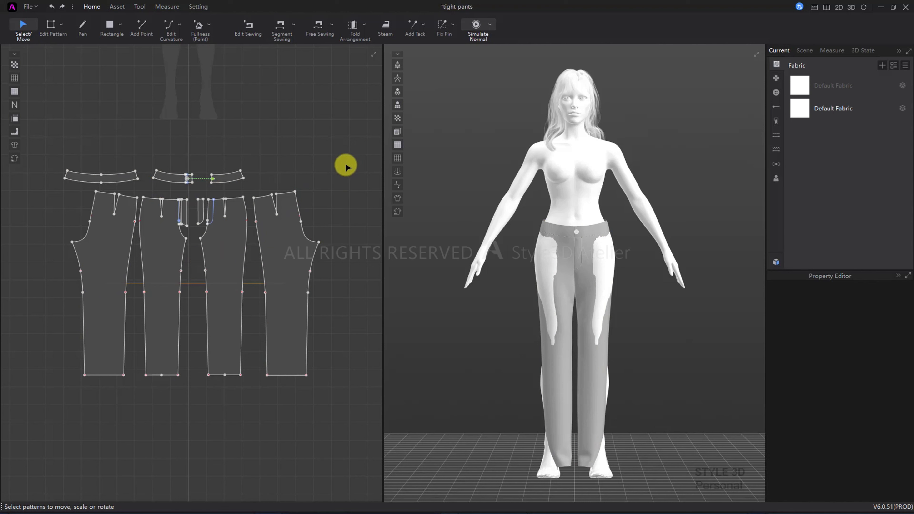
- Strengthen all the trouser patterns
{"action": "key", "text": "ctrl+a"}
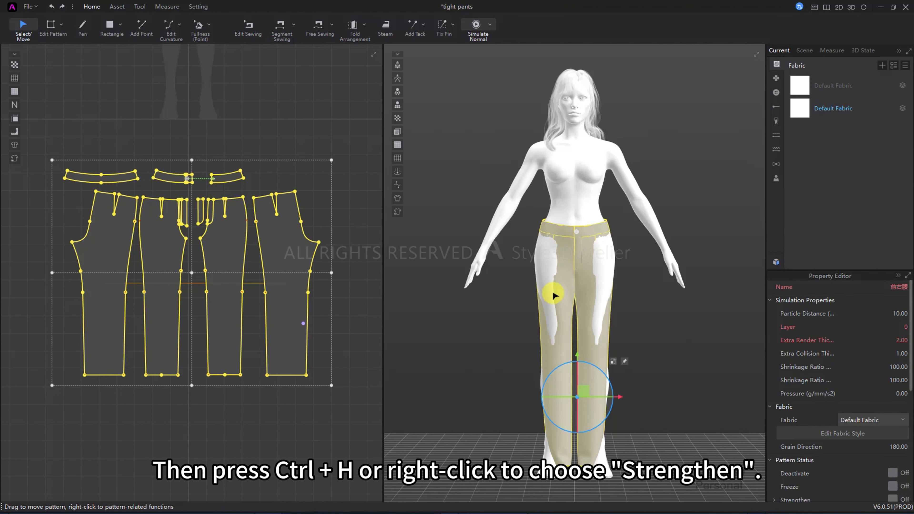
{"action": "right_click_drag", "start_coordinate": [561, 306], "coordinate": [564, 236]}
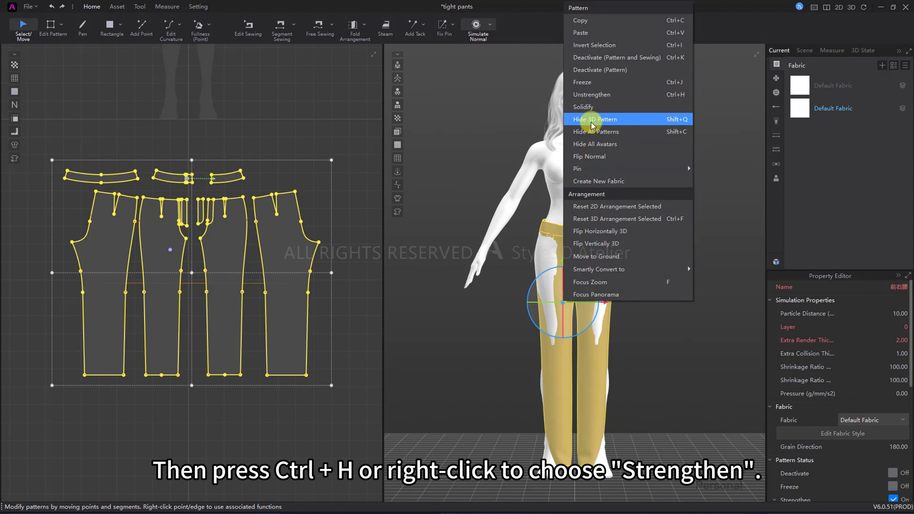
{"action": "left_click", "coordinate": [466, 173]}
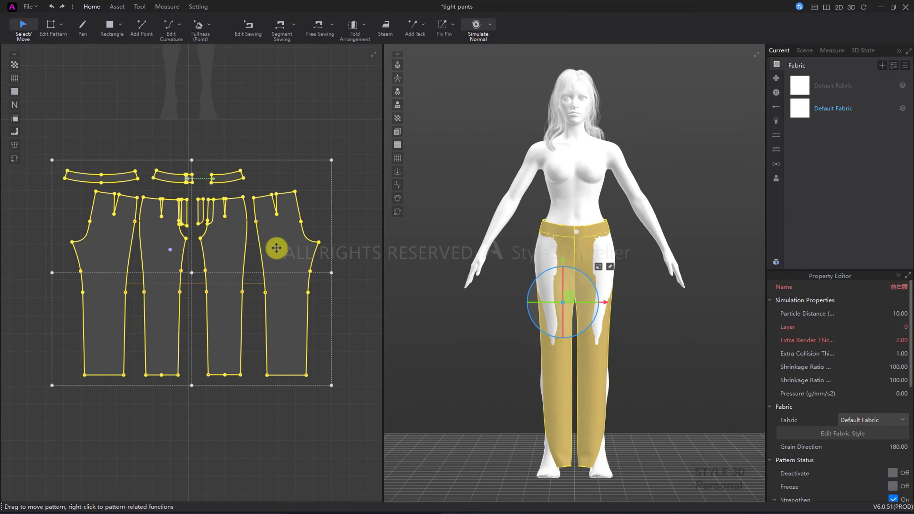
- Run the simulation to drape the strengthened trousers on the avatar
{"action": "key", "text": "space"}
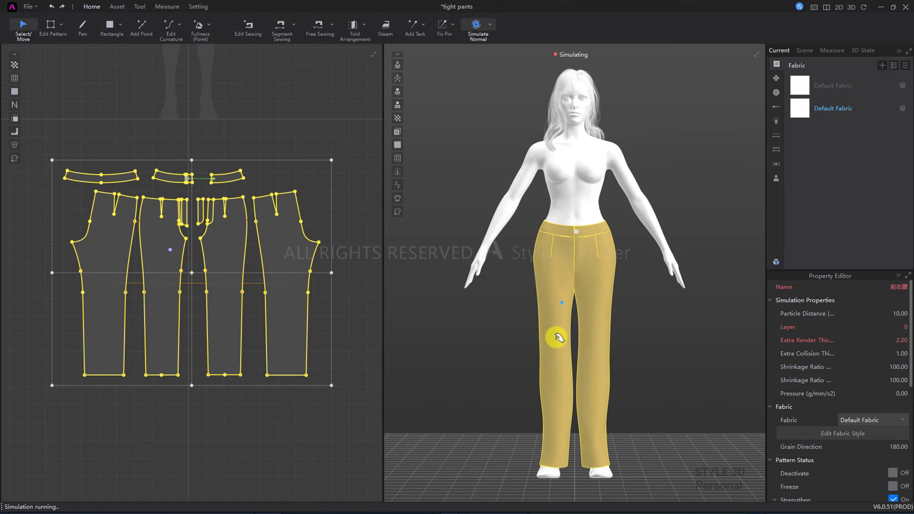
{"action": "left_click", "coordinate": [475, 320]}
{"action": "key", "text": "space"}
{"action": "mouse_move", "coordinate": [481, 331]}
{"action": "right_mouse_down"}
{"action": "mouse_move", "coordinate": [661, 361]}
{"action": "mouse_move", "coordinate": [484, 339]}
{"action": "right_mouse_up"}
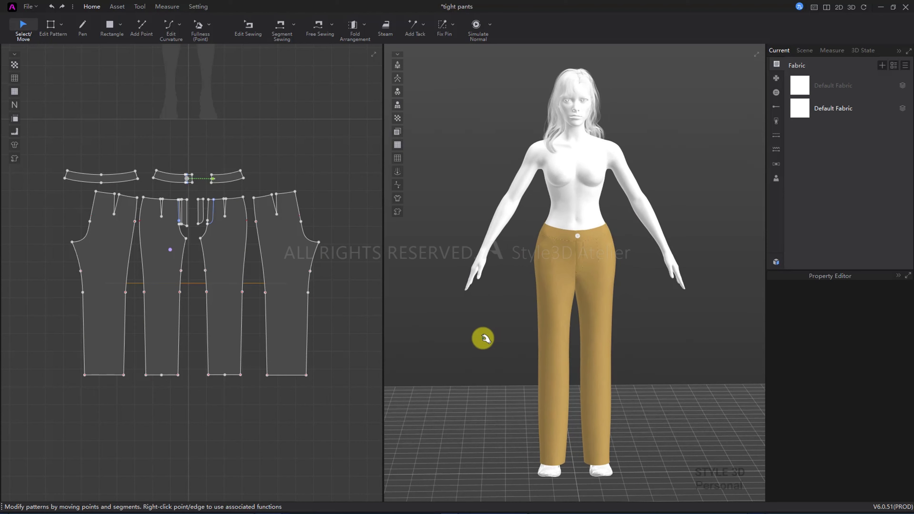
{"action": "key", "text": "space"}
- Move all the trouser patterns in the 2D view up beside the avatar silhouette
{"action": "left_click", "coordinate": [257, 275]}
{"action": "scroll", "coordinate": [257, 275], "scroll_direction": "down", "scroll_amount": 3}
{"action": "middle_click_drag", "start_coordinate": [271, 208], "coordinate": [236, 276]}
{"action": "left_click_drag", "start_coordinate": [260, 235], "coordinate": [247, 191]}
{"action": "left_click", "coordinate": [275, 105]}
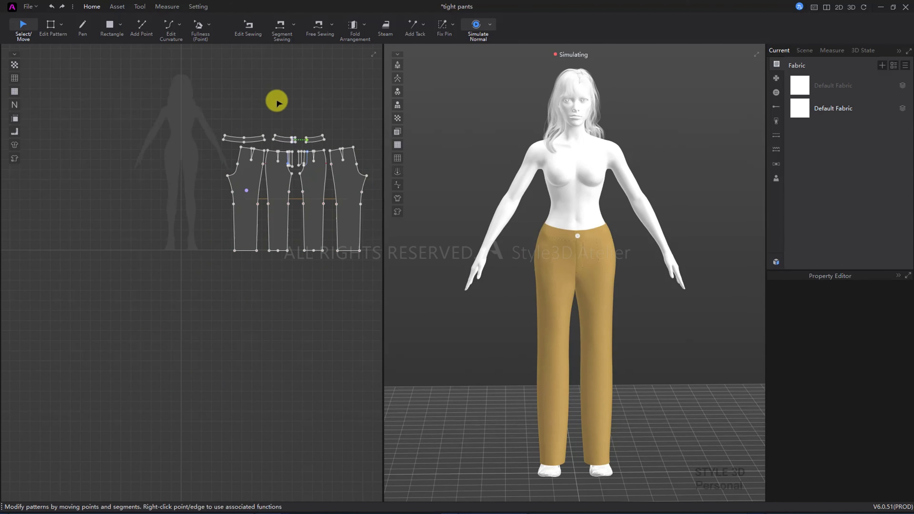
- Delete the waistband patterns, the separate fly pieces and the front panel covering the avatar's right leg
{"action": "scroll", "coordinate": [206, 195], "scroll_direction": "up", "scroll_amount": 2}
{"action": "middle_click_drag", "start_coordinate": [327, 160], "coordinate": [251, 247]}
{"action": "scroll", "coordinate": [204, 185], "scroll_direction": "up", "scroll_amount": 5}
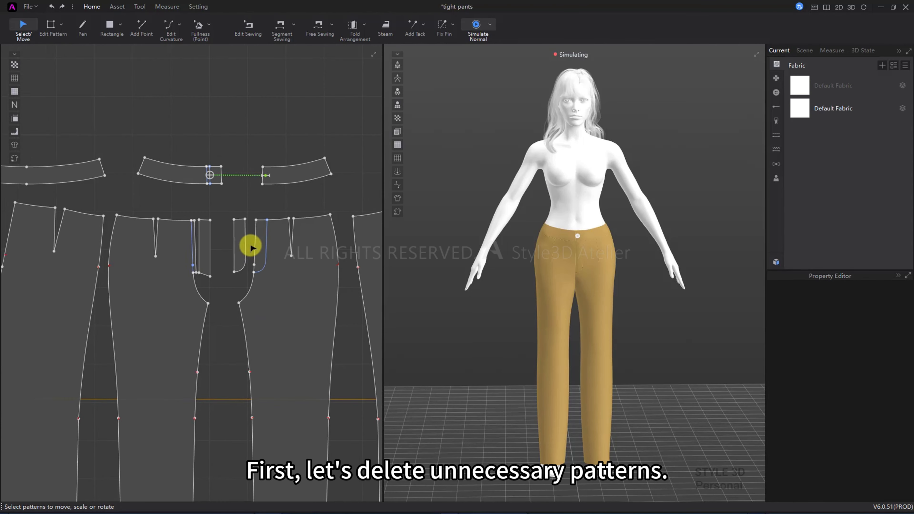
{"action": "scroll", "coordinate": [251, 247], "scroll_direction": "down", "scroll_amount": 3}
{"action": "left_click_drag", "start_coordinate": [301, 162], "coordinate": [141, 211]}
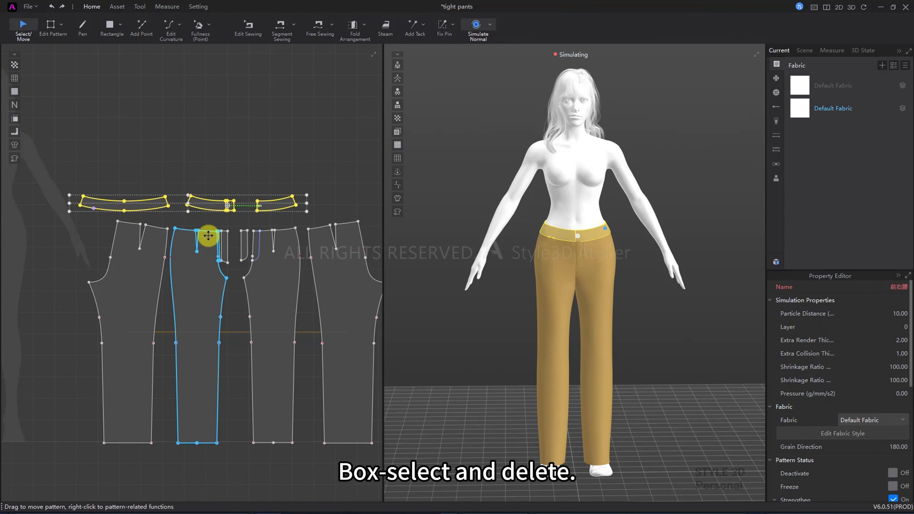
{"action": "key", "text": "Delete"}
{"action": "left_click", "coordinate": [206, 251]}
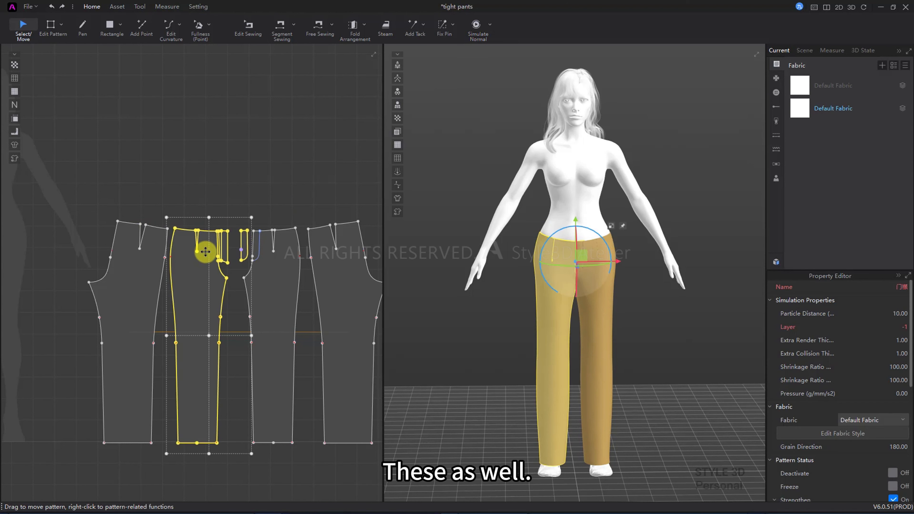
{"action": "key", "text": "Delete"}
- Clone the remaining front panel as a symmetry pattern with seam, placing it in the gap beside the back panel
{"action": "middle_click_drag", "start_coordinate": [256, 301], "coordinate": [252, 274]}
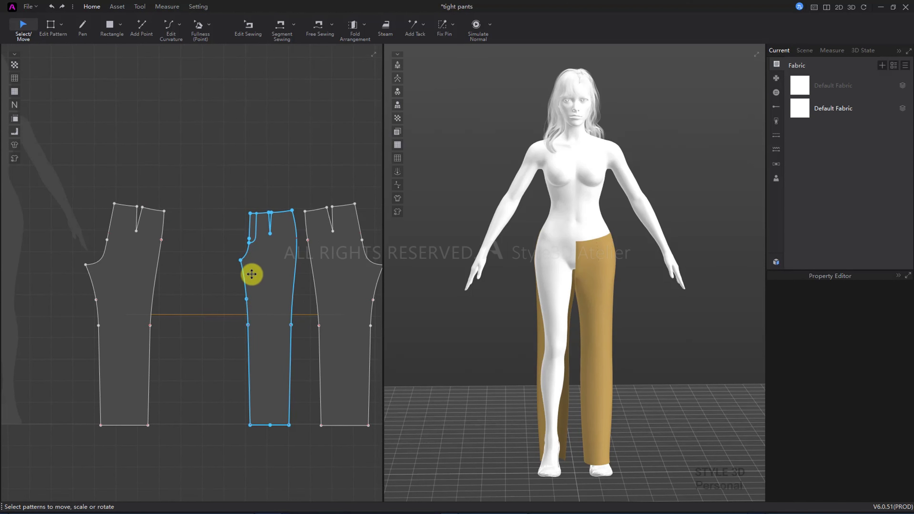
{"action": "left_click", "coordinate": [261, 275]}
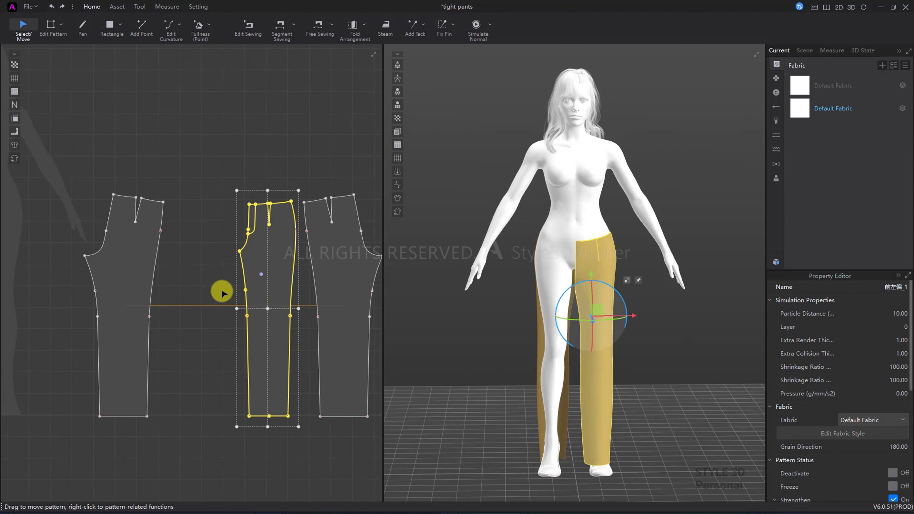
{"action": "key", "text": "ctrl+d"}
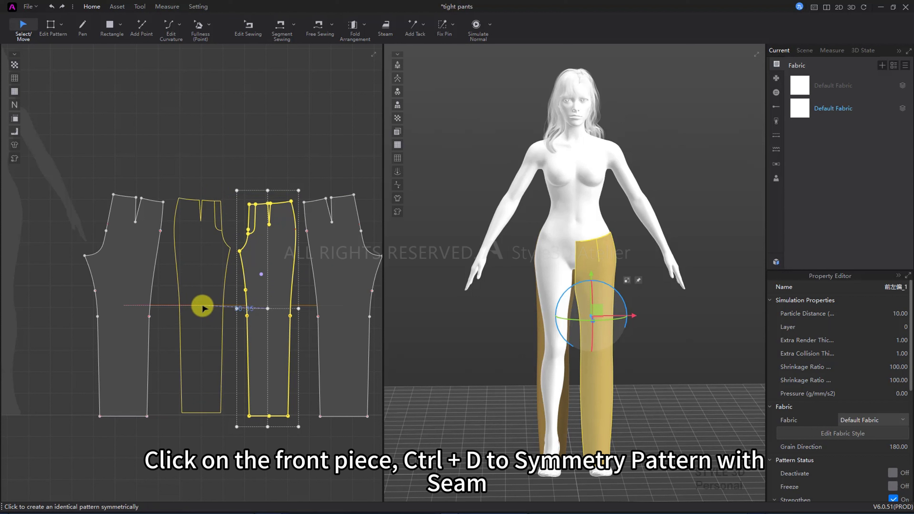
{"action": "left_click", "coordinate": [202, 308]}
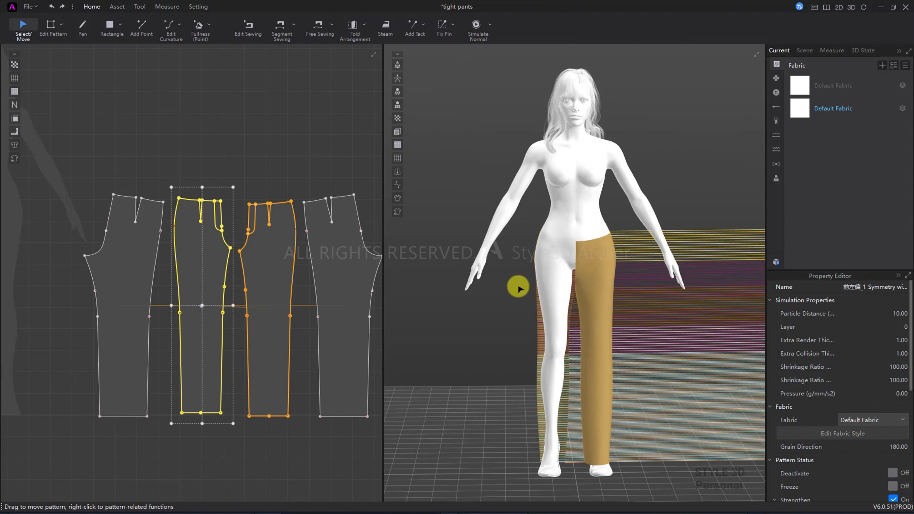
- Apply Symmetry The Shape to the cloned front panel so it matches its counterpart on the avatar
{"action": "scroll", "coordinate": [568, 318], "scroll_direction": "down", "scroll_amount": 7}
{"action": "middle_click_drag", "start_coordinate": [740, 311], "coordinate": [657, 305]}
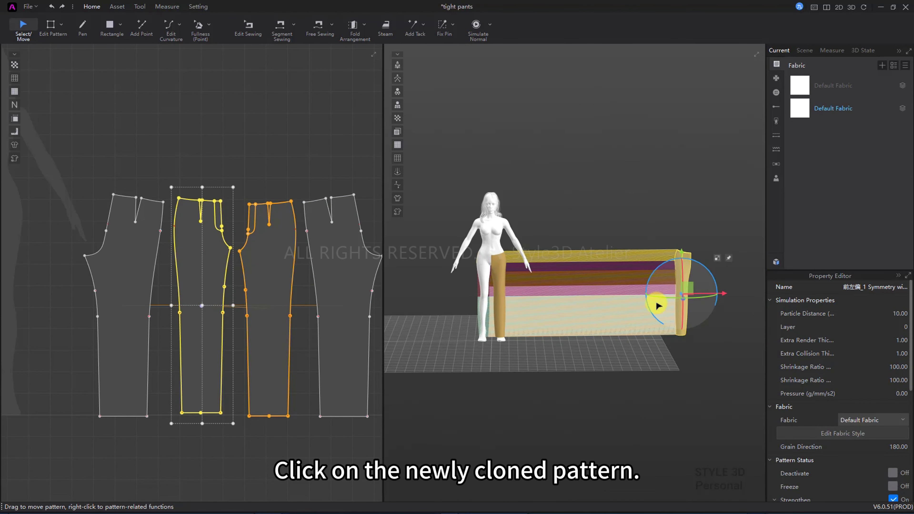
{"action": "right_click", "coordinate": [686, 268]}
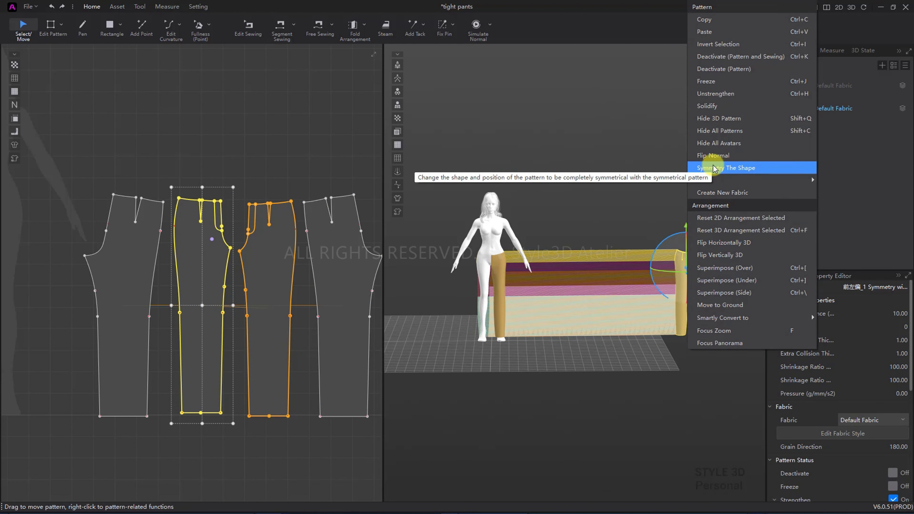
{"action": "left_click", "coordinate": [714, 168]}
{"action": "left_click", "coordinate": [571, 227]}
{"action": "scroll", "coordinate": [465, 264], "scroll_direction": "up", "scroll_amount": 5}
{"action": "middle_click_drag", "start_coordinate": [465, 264], "coordinate": [558, 296]}
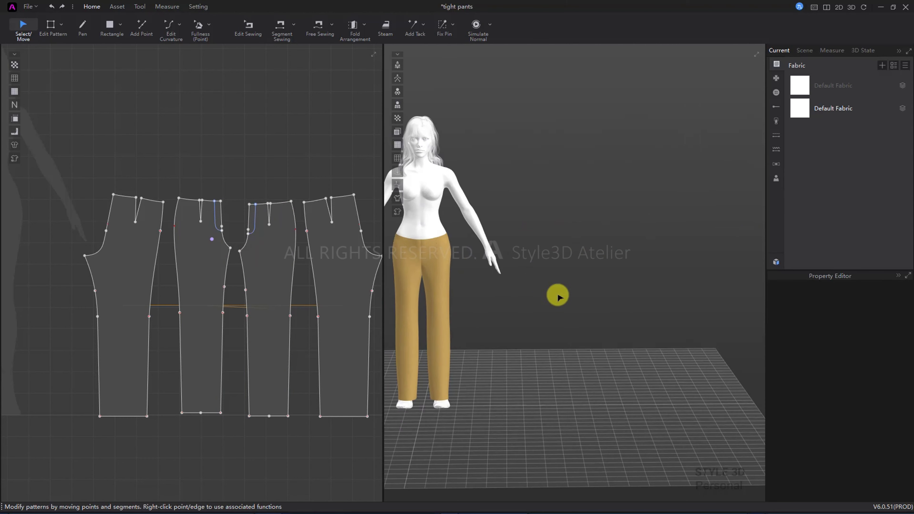
- Measure the combined length of the front and back waist edges on one half of the trousers
{"action": "middle_click_drag", "start_coordinate": [268, 202], "coordinate": [235, 248]}
{"action": "scroll", "coordinate": [234, 248], "scroll_direction": "up", "scroll_amount": 3}
{"action": "key", "text": "z"}
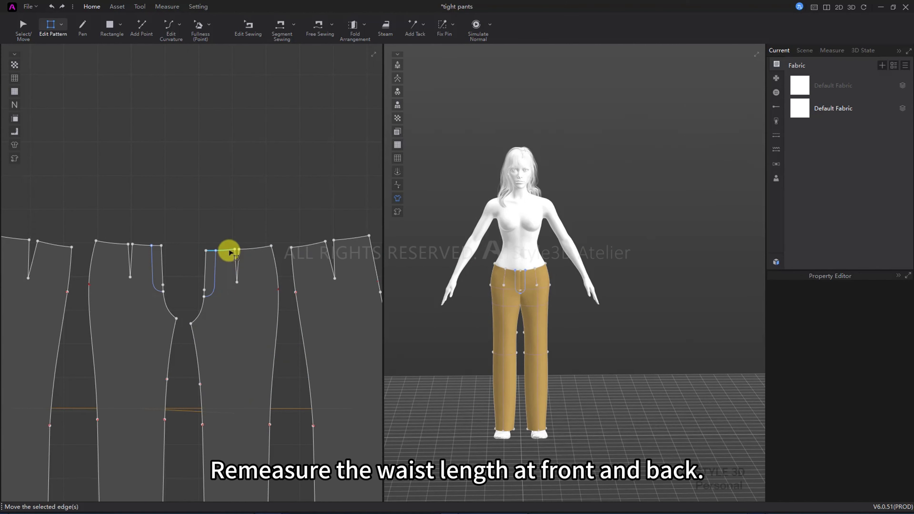
{"action": "left_click", "coordinate": [220, 250]}
{"action": "left_click", "coordinate": [261, 249], "text": "shift"}
{"action": "left_click", "coordinate": [296, 247], "text": "shift"}
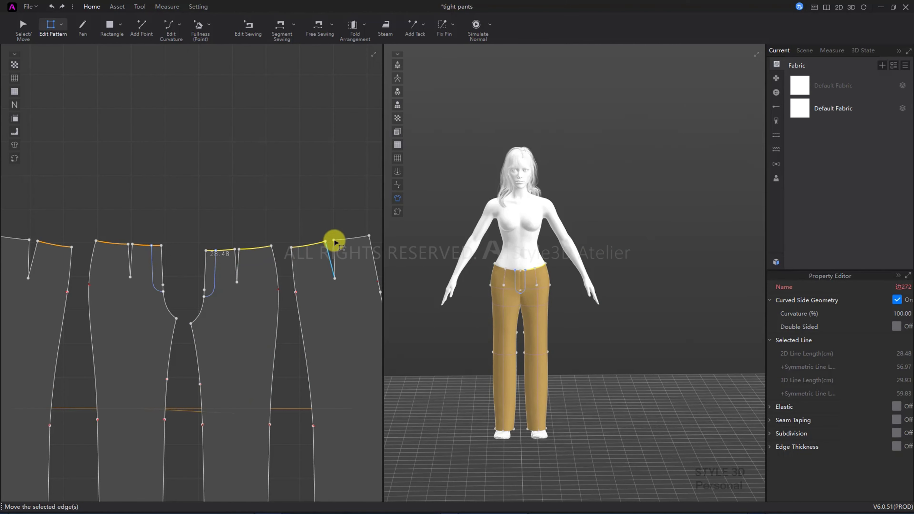
{"action": "left_click", "coordinate": [342, 240], "text": "shift"}
{"action": "middle_click_drag", "start_coordinate": [256, 225], "coordinate": [217, 247]}
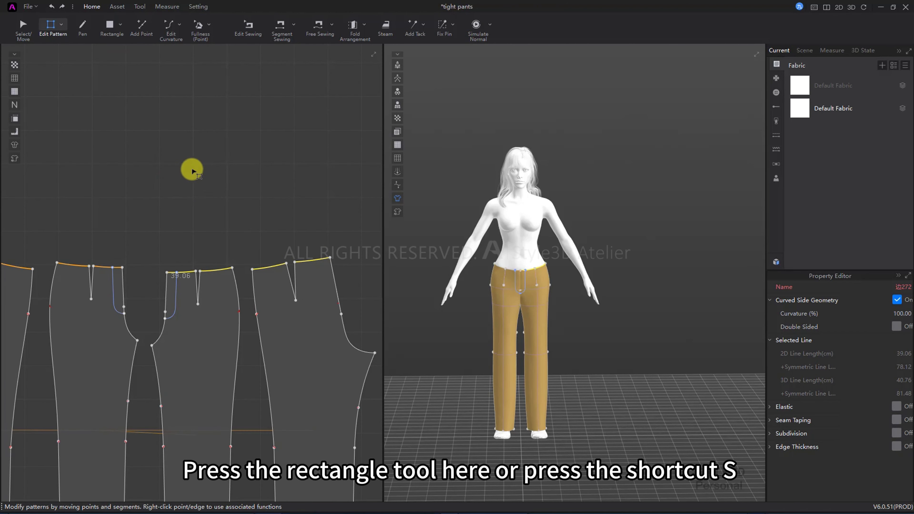
- Create a rectangle pattern 39 cm wide and 3.5 cm high above the trouser panels for the waistband
{"action": "key", "text": "s"}
{"action": "left_click", "coordinate": [161, 182]}
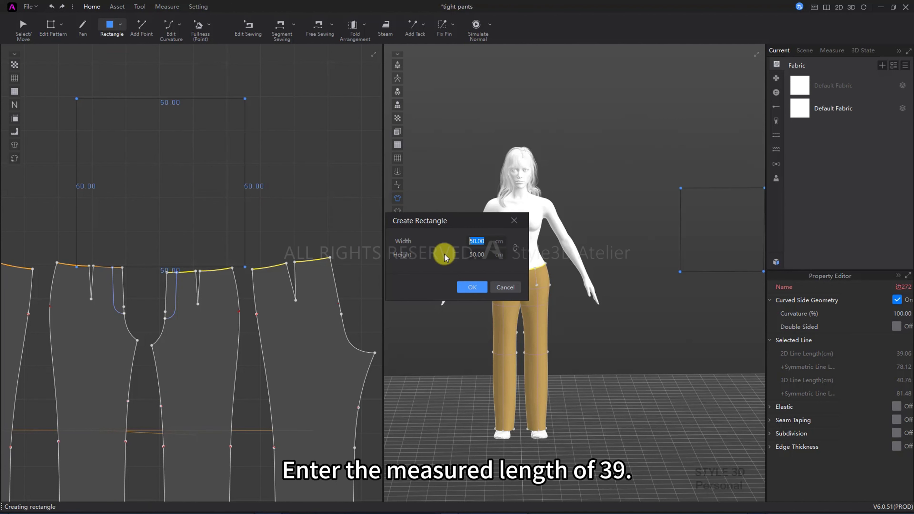
{"action": "type", "text": "39"}
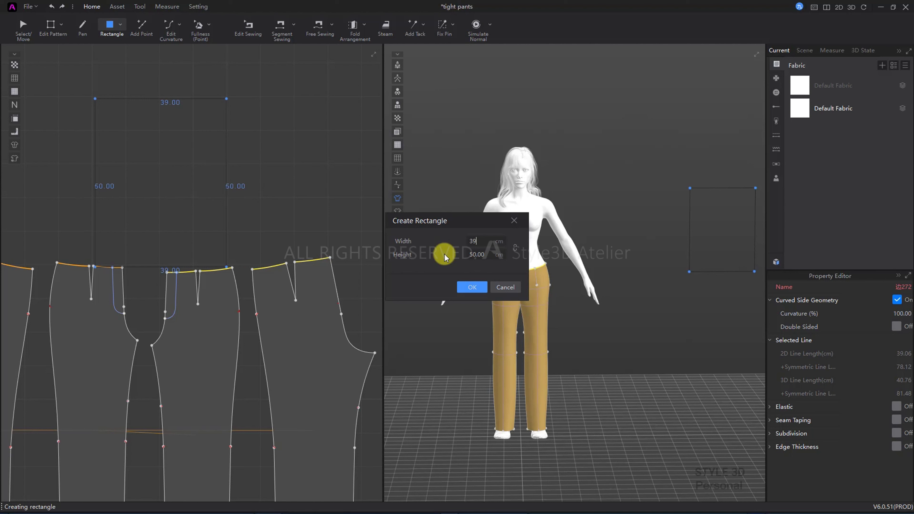
{"action": "key", "text": "Tab"}
{"action": "left_click", "coordinate": [469, 254]}
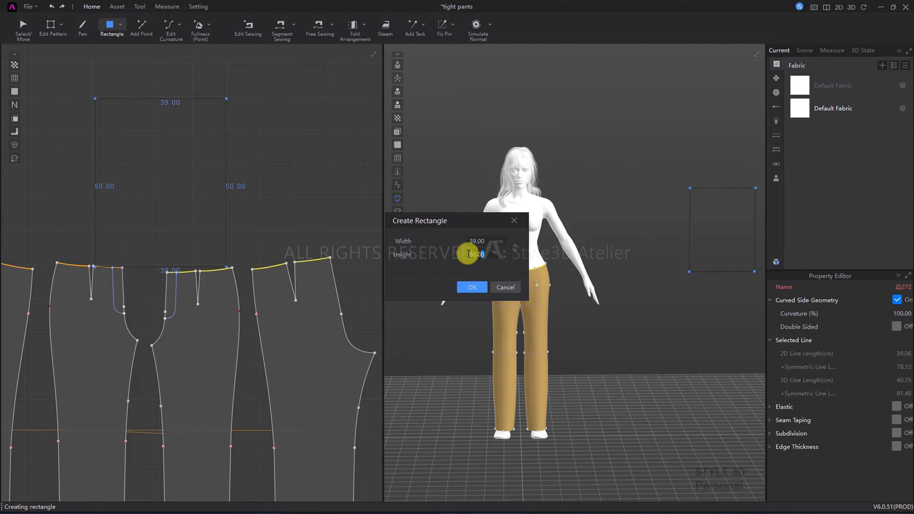
{"action": "type", "text": "3"}
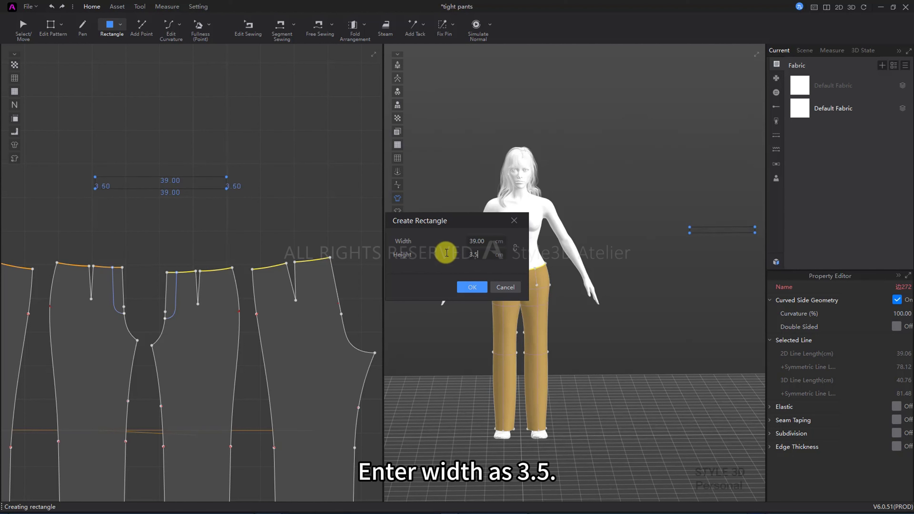
{"action": "type", "text": ".5"}
{"action": "key", "text": "Return"}
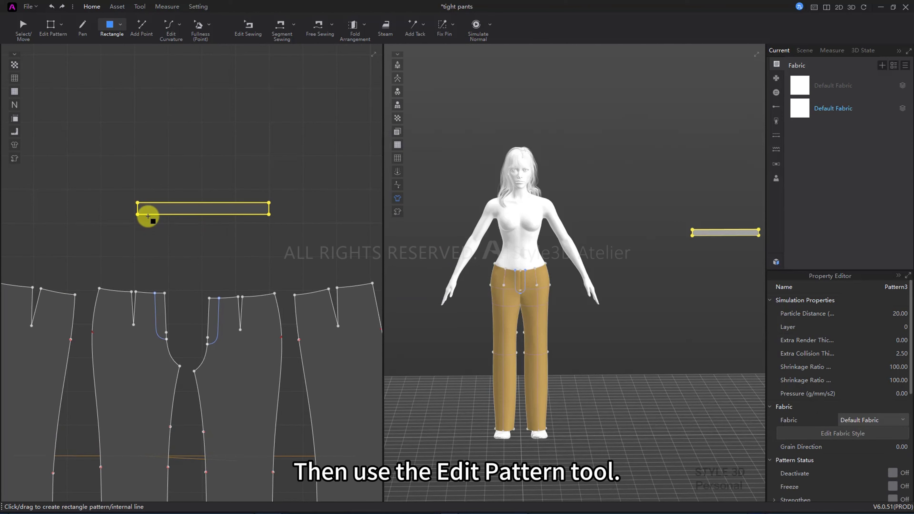
- Extend the waistband rectangle with Symmetry Pattern with Edge about its left short edge
{"action": "key", "text": "z"}
{"action": "scroll", "coordinate": [145, 207], "scroll_direction": "up", "scroll_amount": 2}
{"action": "left_click", "coordinate": [123, 211]}
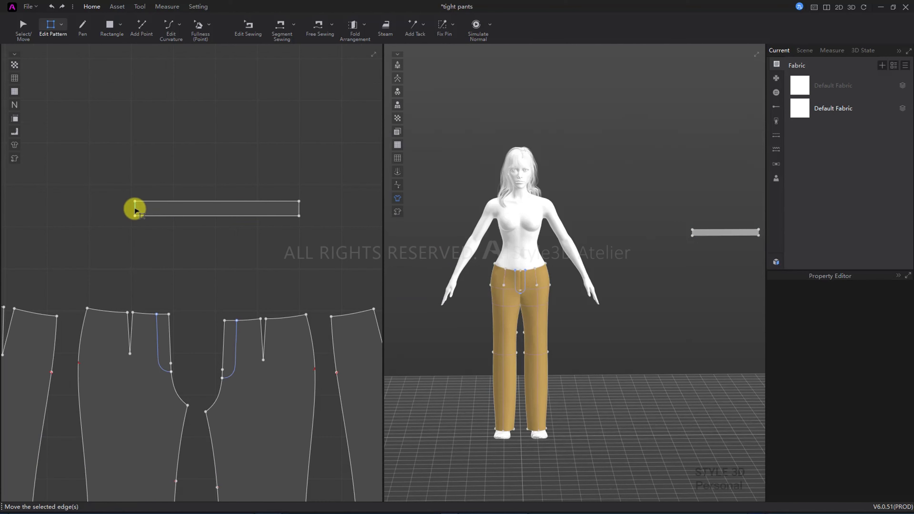
{"action": "right_click", "coordinate": [136, 211]}
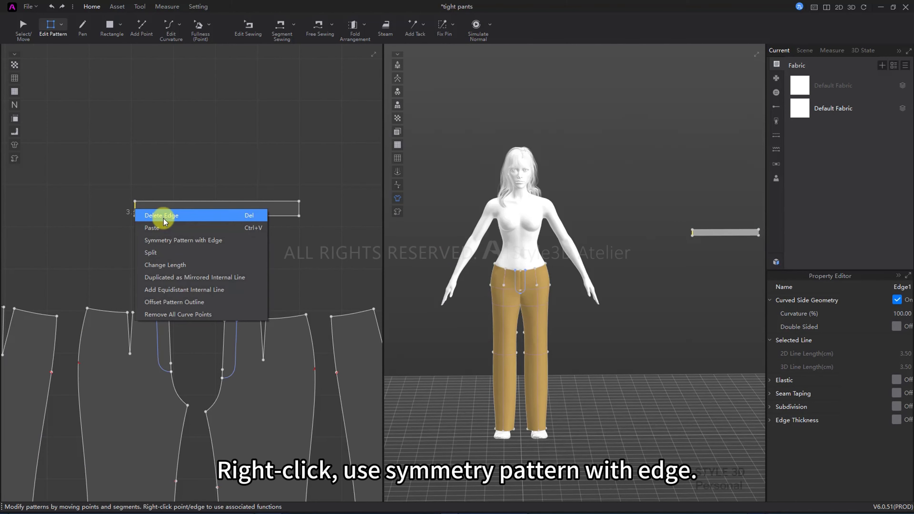
{"action": "left_click", "coordinate": [170, 244]}
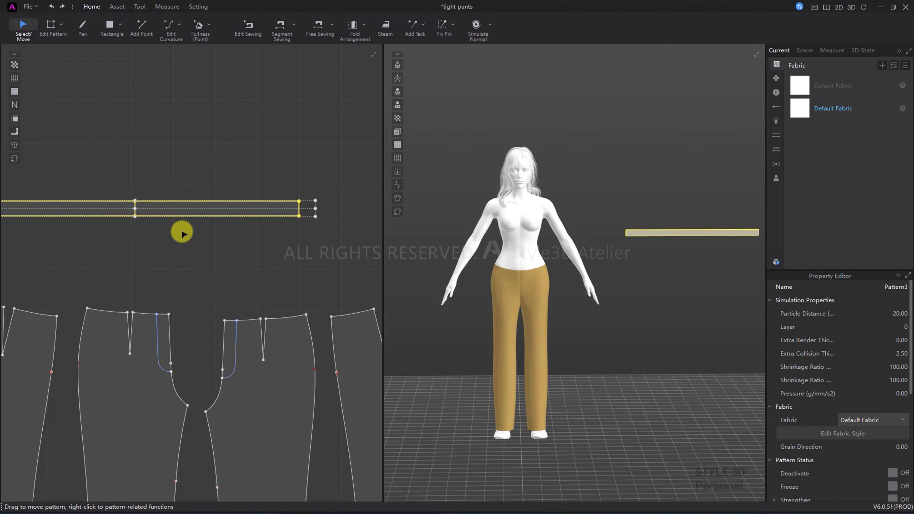
- Move the full waistband strip so it is centred just above the front trouser panels in the 2D view
{"action": "key", "text": "a"}
{"action": "left_click_drag", "start_coordinate": [190, 206], "coordinate": [260, 259]}
{"action": "left_click", "coordinate": [260, 218]}
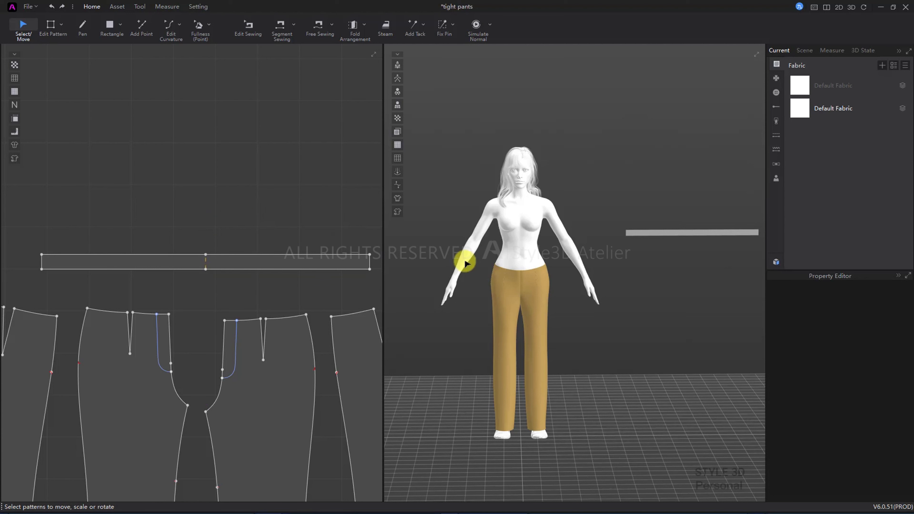
- Show the avatar's arrangement points and place the waistband strip at the centre back waist point
{"action": "left_click", "coordinate": [331, 258]}
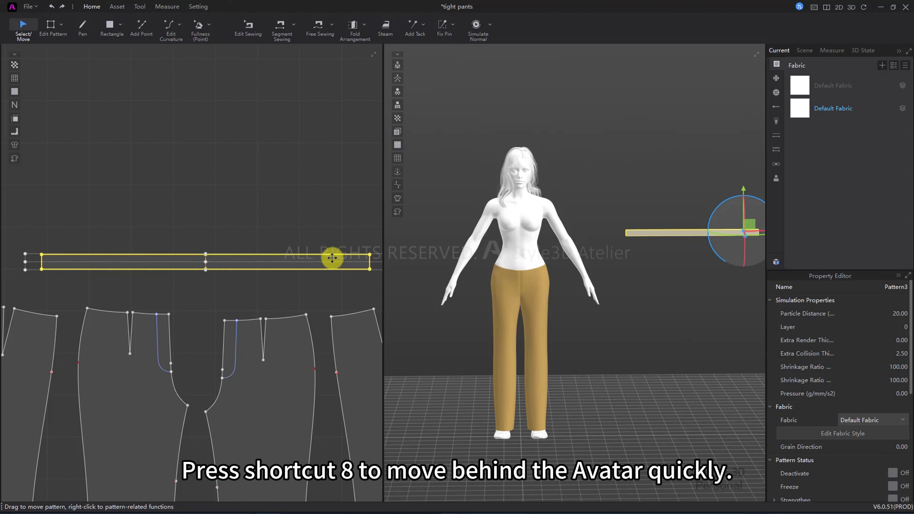
{"action": "key", "text": "8"}
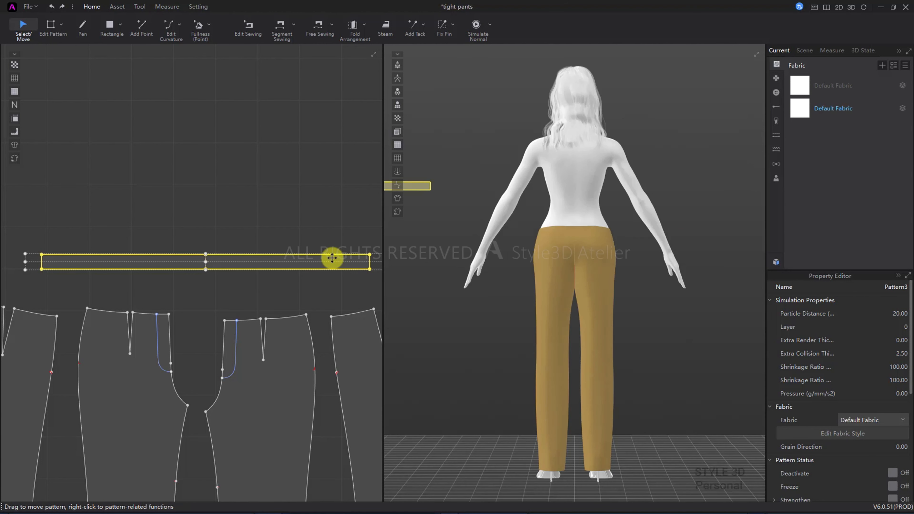
{"action": "scroll", "coordinate": [587, 246], "scroll_direction": "up", "scroll_amount": 2}
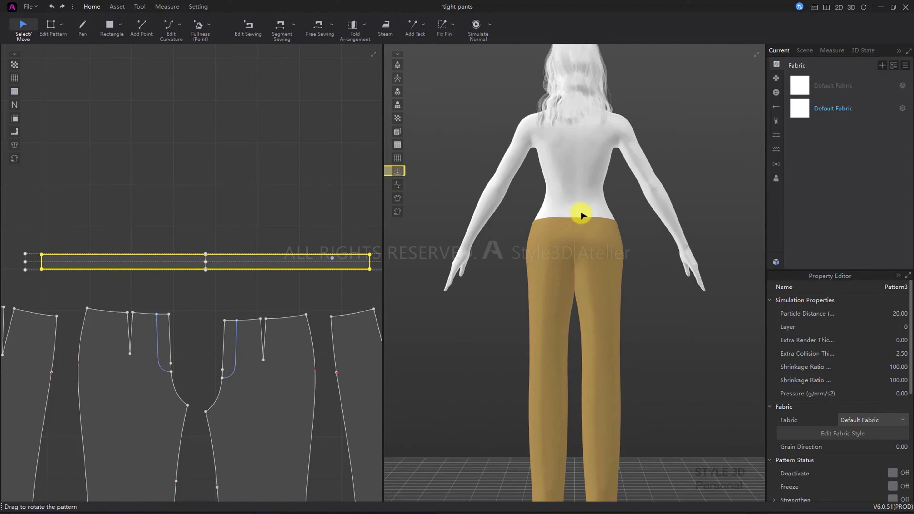
{"action": "middle_click_drag", "start_coordinate": [581, 214], "coordinate": [572, 244]}
{"action": "key", "text": "a"}
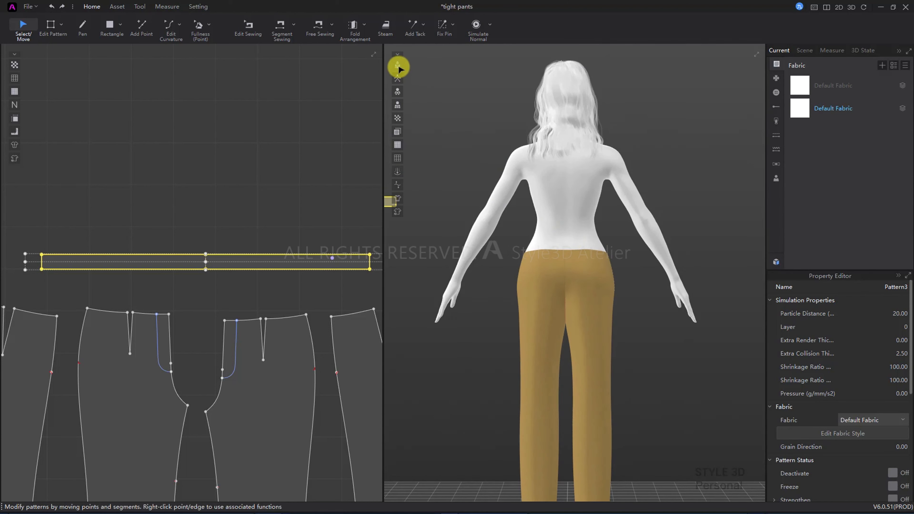
{"action": "left_click", "coordinate": [398, 67]}
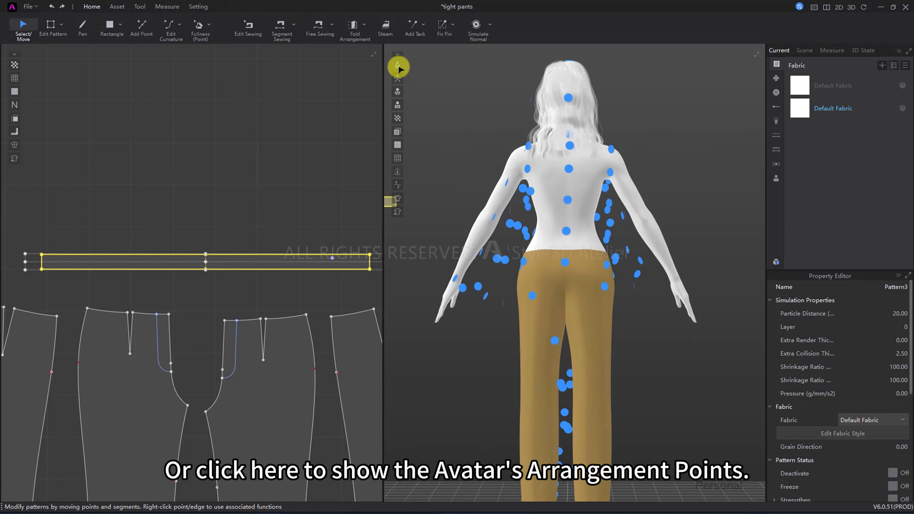
{"action": "left_click", "coordinate": [566, 235]}
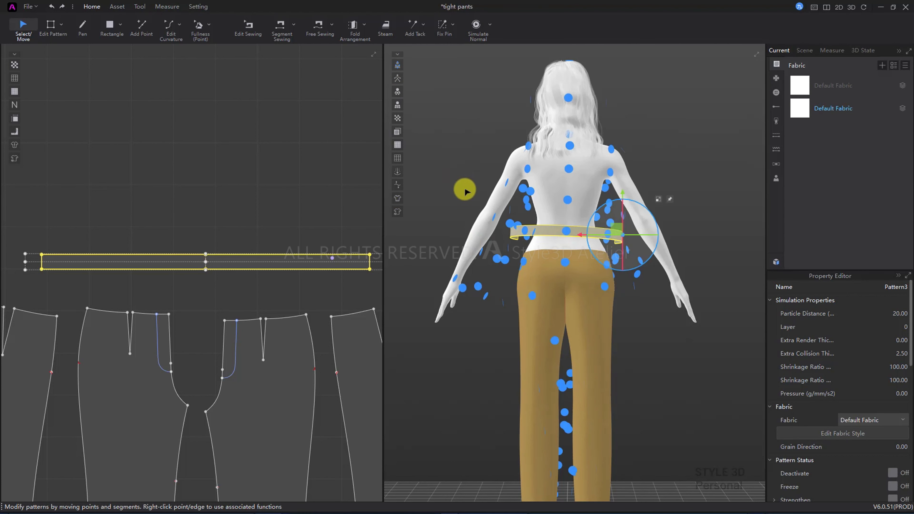
{"action": "right_click_drag", "start_coordinate": [629, 317], "coordinate": [465, 322]}
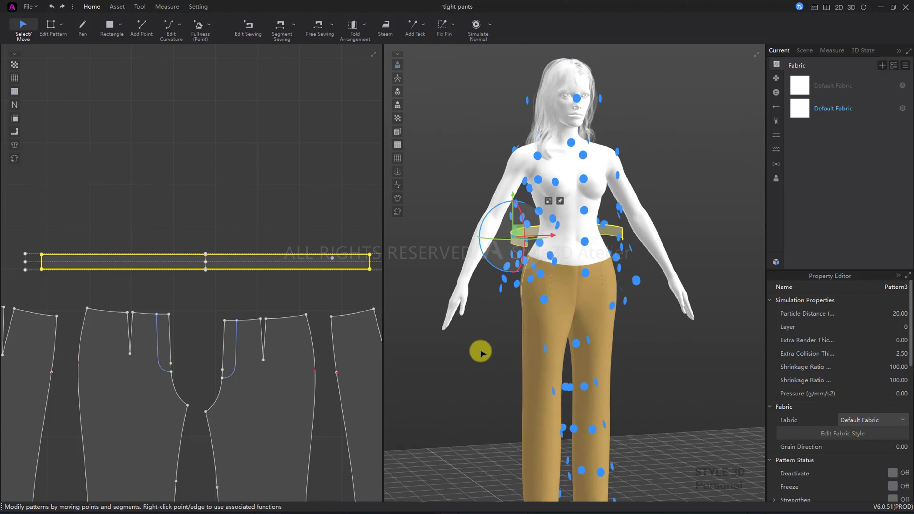
- Hide the avatar's arrangement points and strengthen the waistband strip
{"action": "left_click", "coordinate": [484, 338]}
{"action": "key", "text": "a"}
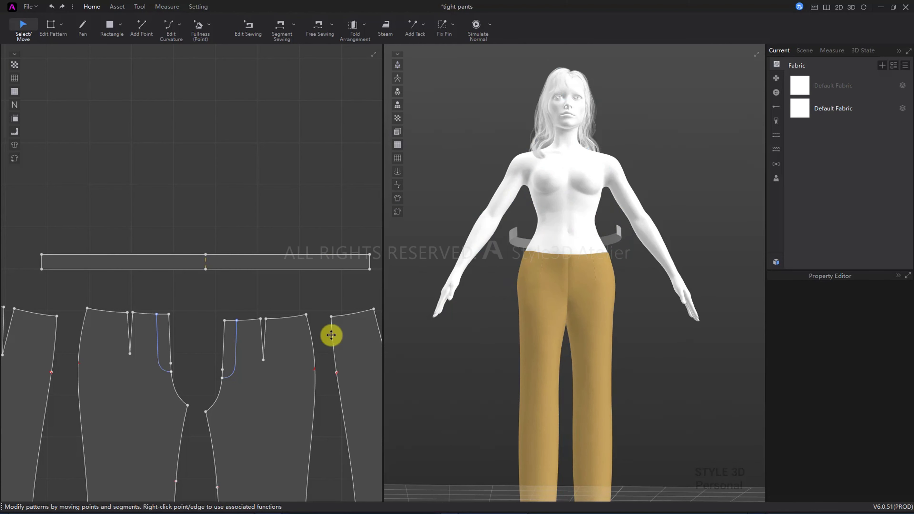
{"action": "scroll", "coordinate": [277, 335], "scroll_direction": "down", "scroll_amount": 6}
{"action": "middle_click_drag", "start_coordinate": [278, 344], "coordinate": [228, 289]}
{"action": "left_click", "coordinate": [240, 251]}
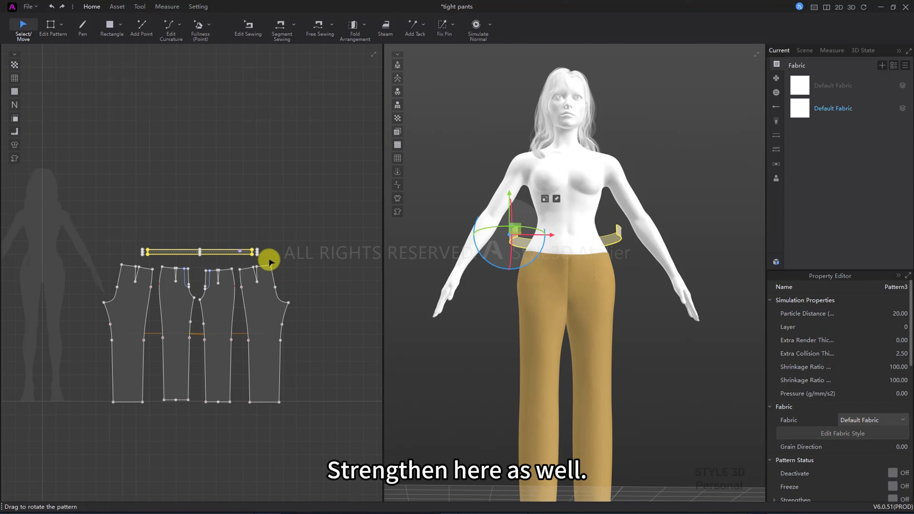
{"action": "left_click", "coordinate": [494, 302]}
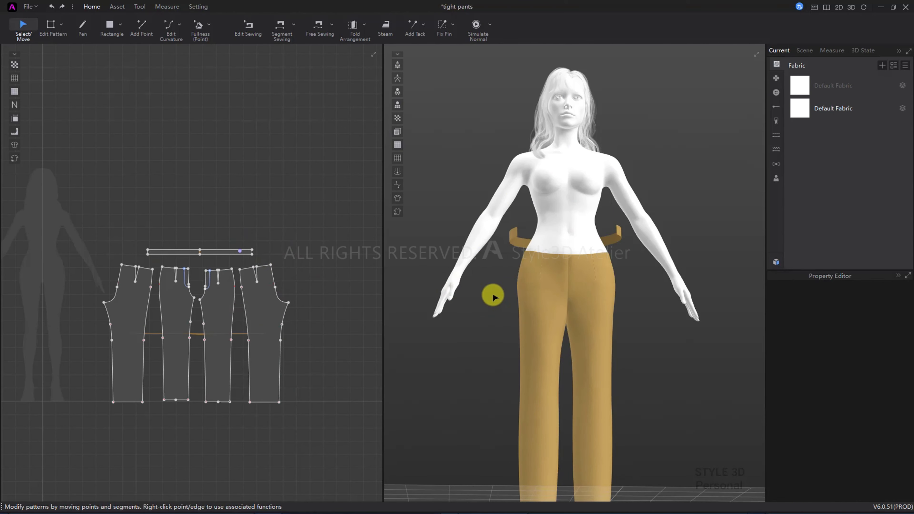
- Segment-sew one half of the waistband's lower edge to the matching back and front panel waist segments, from centre back to centre front
{"action": "right_click_drag", "start_coordinate": [504, 300], "coordinate": [491, 284]}
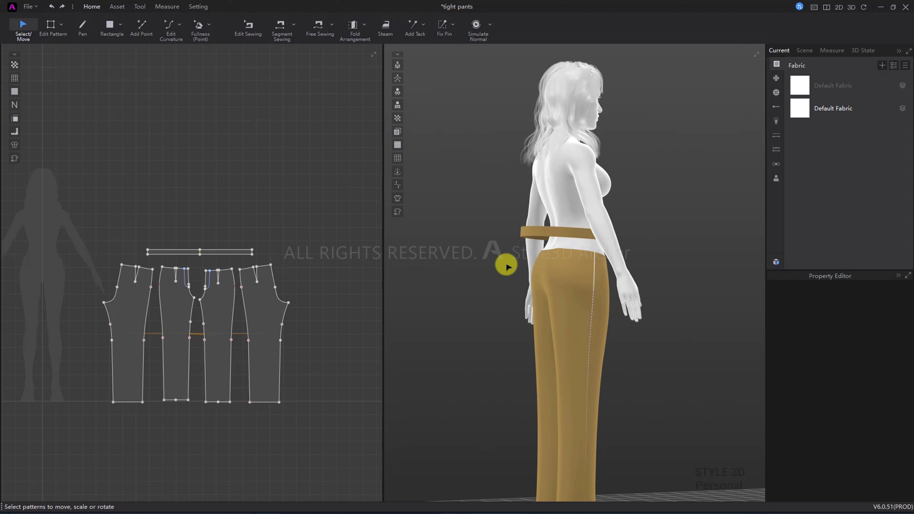
{"action": "left_click", "coordinate": [280, 26]}
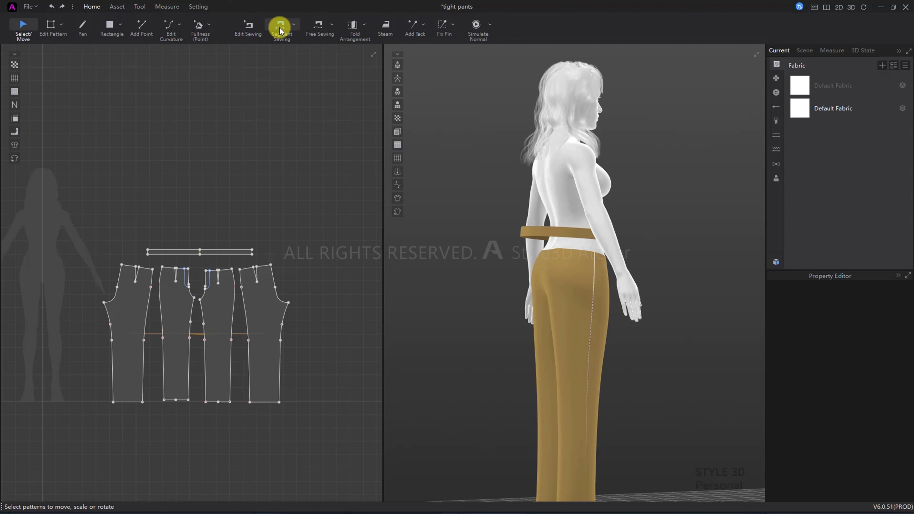
{"action": "right_click_drag", "start_coordinate": [525, 243], "coordinate": [556, 254]}
{"action": "scroll", "coordinate": [557, 254], "scroll_direction": "up", "scroll_amount": 3}
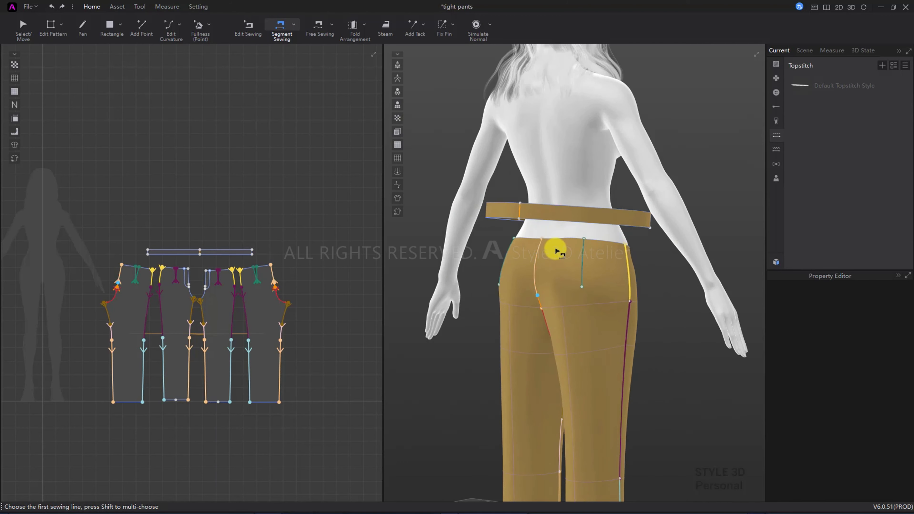
{"action": "left_click", "coordinate": [534, 220]}
{"action": "right_click_drag", "start_coordinate": [534, 221], "coordinate": [493, 278]}
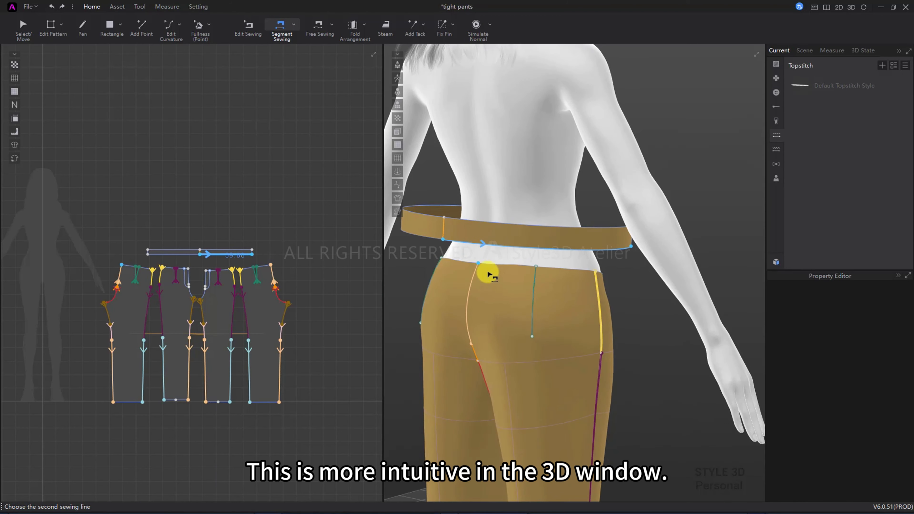
{"action": "left_click", "coordinate": [502, 266], "text": "shift"}
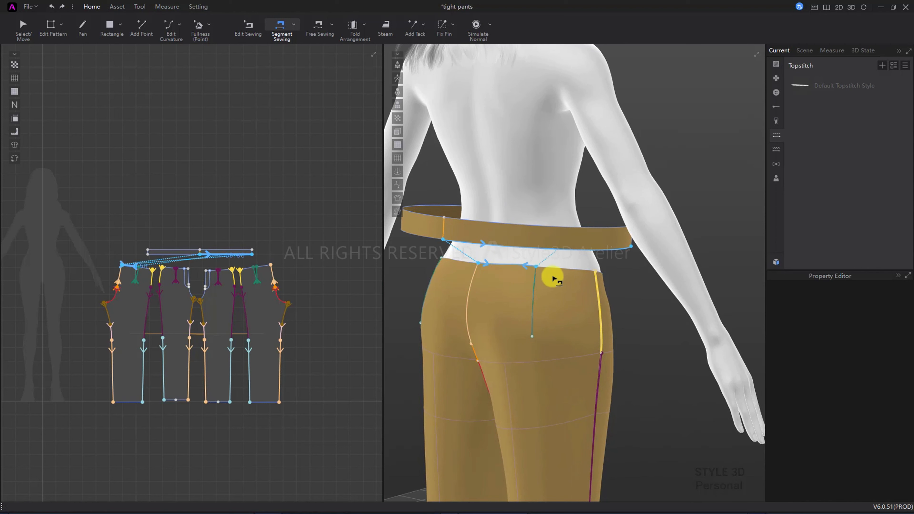
{"action": "left_click", "coordinate": [554, 269], "text": "shift"}
{"action": "right_click_drag", "start_coordinate": [542, 279], "coordinate": [501, 280]}
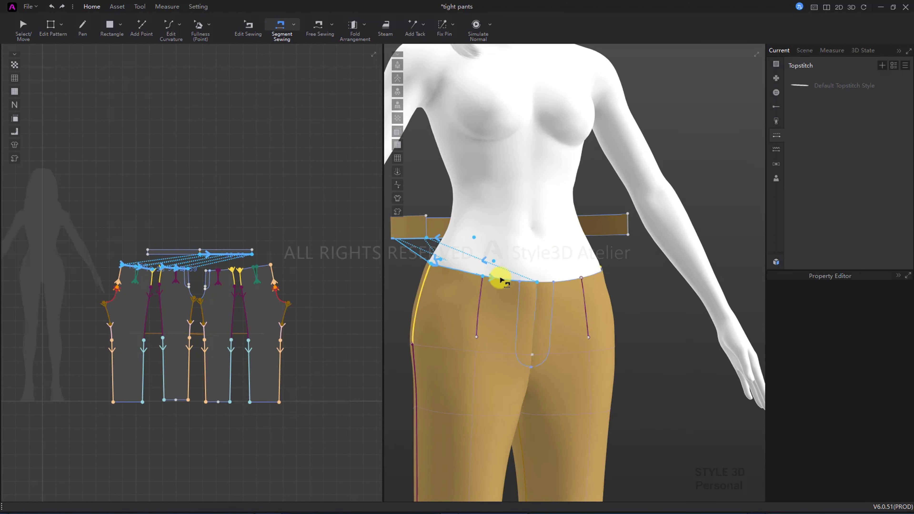
{"action": "left_click", "coordinate": [459, 289]}
- Sew the waistband's two short ends together at the centre front
{"action": "scroll", "coordinate": [207, 270], "scroll_direction": "up", "scroll_amount": 3}
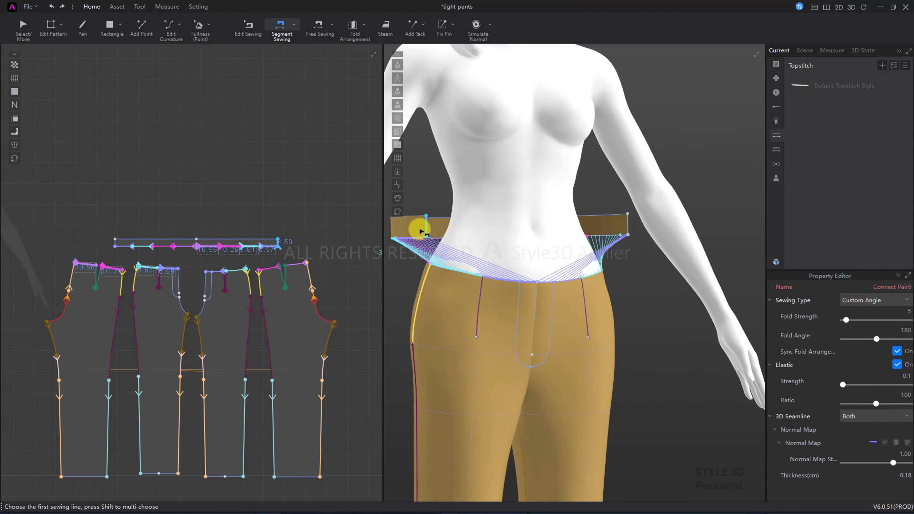
{"action": "left_click", "coordinate": [428, 228]}
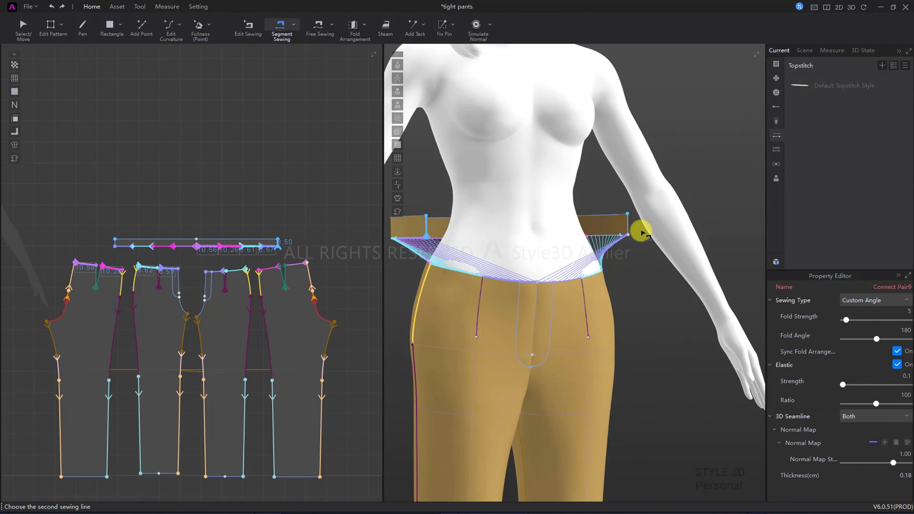
{"action": "left_click", "coordinate": [629, 226]}
{"action": "scroll", "coordinate": [564, 283], "scroll_direction": "down", "scroll_amount": 2}
{"action": "right_click_drag", "start_coordinate": [541, 296], "coordinate": [504, 291]}
{"action": "key", "text": "q"}
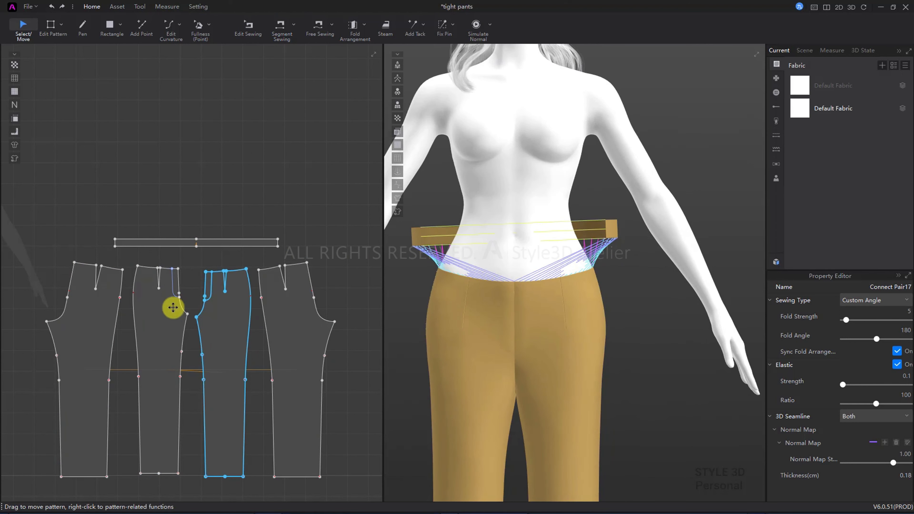
- Free-sew the two front panels together along the centre front and crotch curve, from the waist down to the crotch point
{"action": "scroll", "coordinate": [202, 296], "scroll_direction": "up", "scroll_amount": 3}
{"action": "key", "text": "m"}
{"action": "left_click", "coordinate": [151, 243]}
{"action": "left_click", "coordinate": [176, 334]}
{"action": "left_click", "coordinate": [205, 248]}
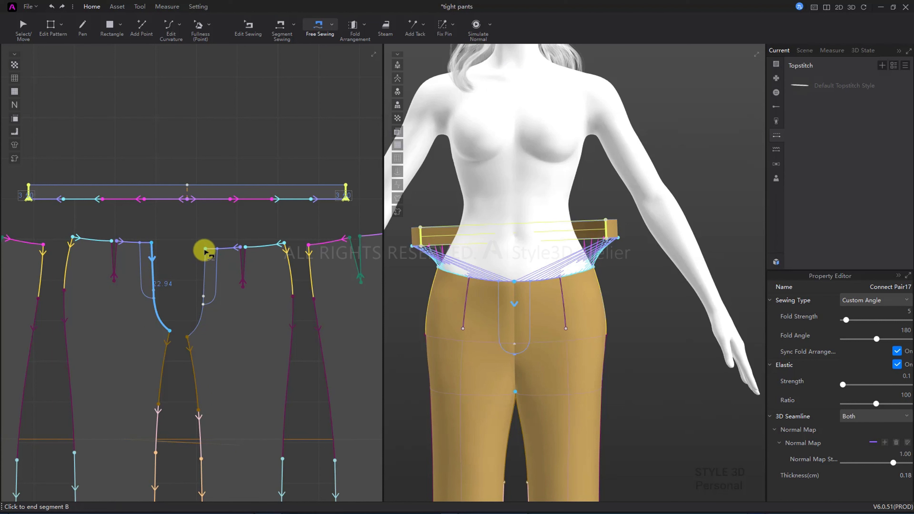
{"action": "left_click", "coordinate": [183, 339]}
{"action": "key", "text": "a"}
- Simulate the garment so the waistband and centre front seams are stitched, and stop the simulation
{"action": "key", "text": "space"}
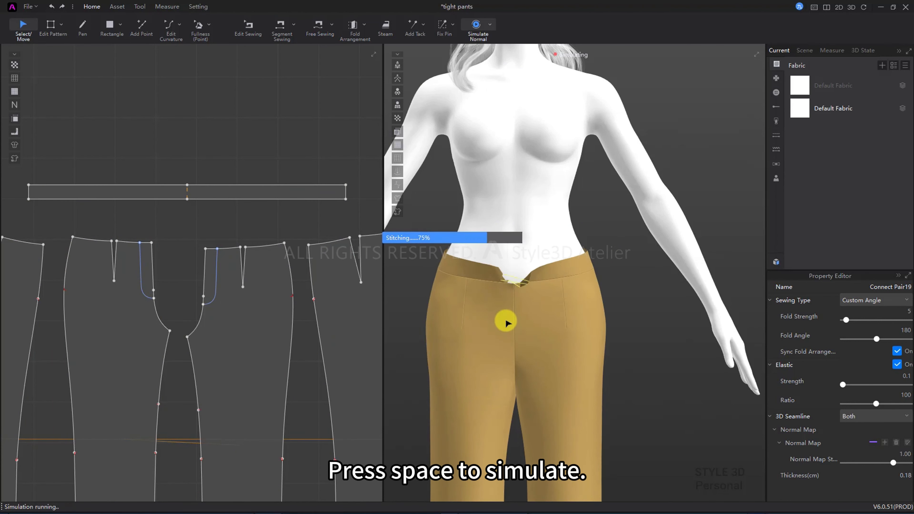
{"action": "scroll", "coordinate": [502, 311], "scroll_direction": "down", "scroll_amount": 5}
{"action": "scroll", "coordinate": [278, 317], "scroll_direction": "down", "scroll_amount": 5}
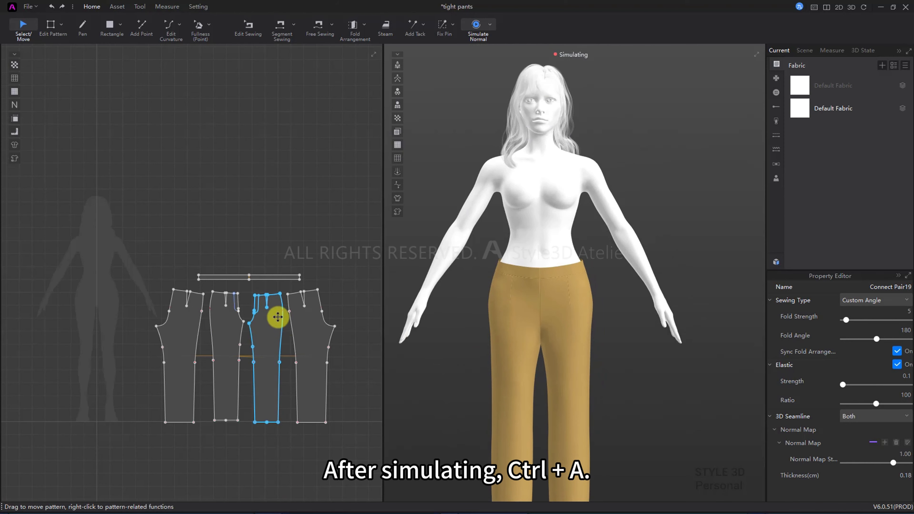
{"action": "key", "text": "space"}
- Select all the pattern pieces and remove their strengthening
{"action": "left_click", "coordinate": [332, 253]}
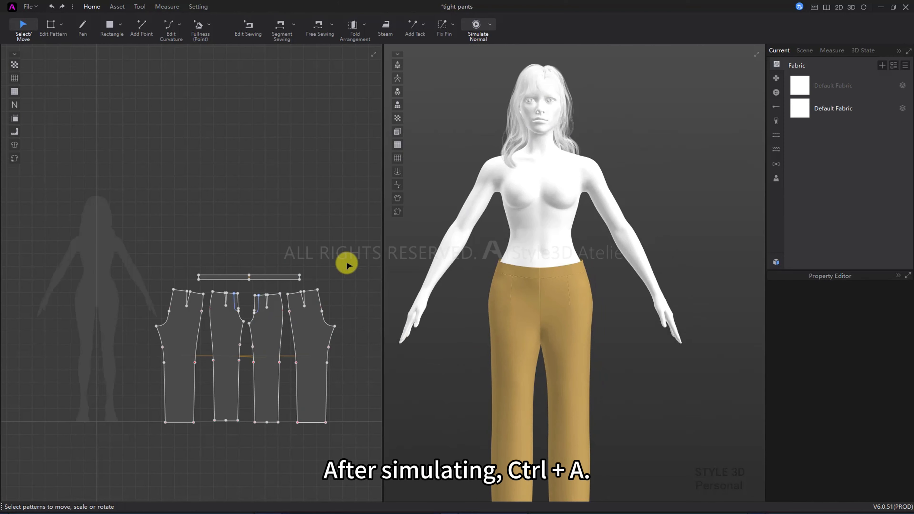
{"action": "key", "text": "ctrl+a"}
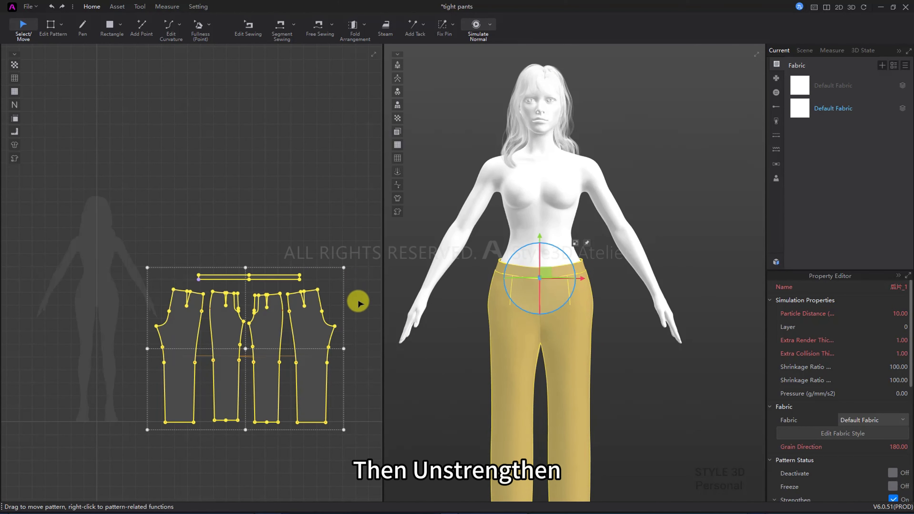
{"action": "key", "text": "ctrl+h"}
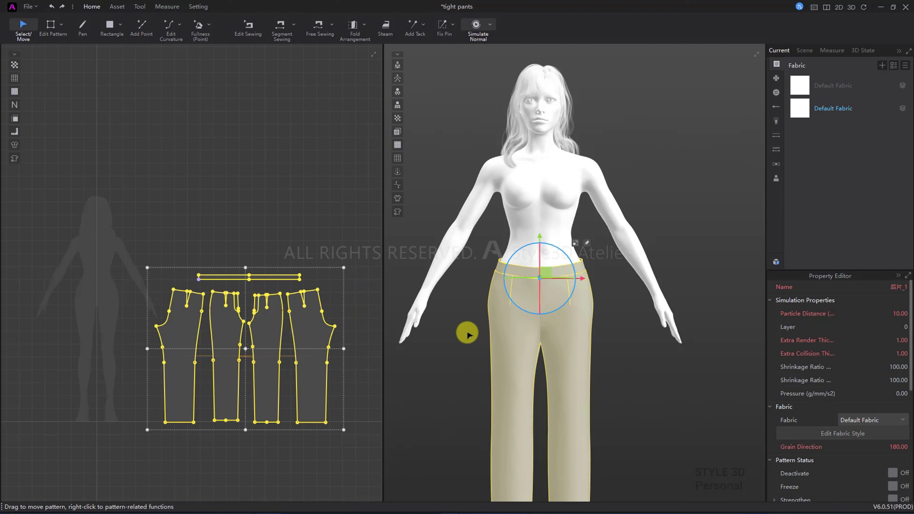
{"action": "left_click", "coordinate": [467, 334]}
- Set the waistband's Shrinkage Ratio Weft to 90
{"action": "scroll", "coordinate": [526, 307], "scroll_direction": "up", "scroll_amount": 5}
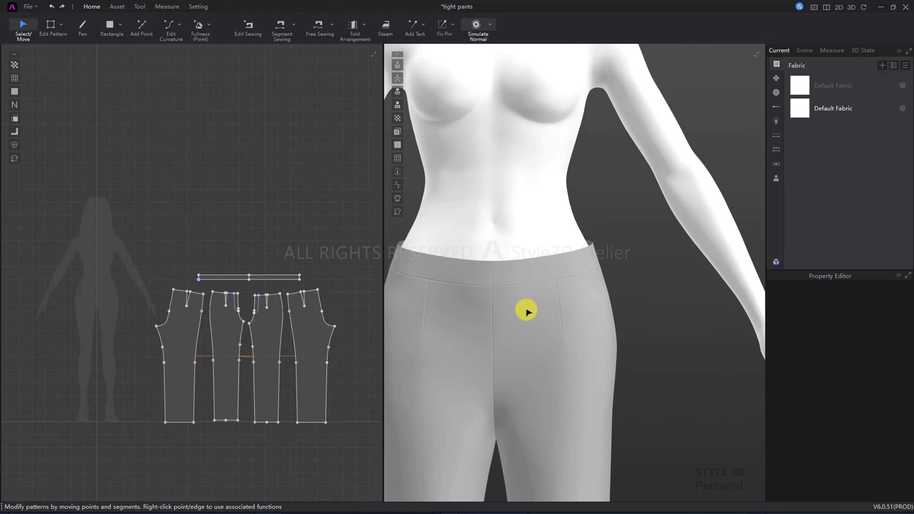
{"action": "middle_click_drag", "start_coordinate": [519, 315], "coordinate": [557, 306]}
{"action": "scroll", "coordinate": [280, 283], "scroll_direction": "up", "scroll_amount": 5}
{"action": "left_click", "coordinate": [284, 270]}
{"action": "left_click", "coordinate": [284, 270]}
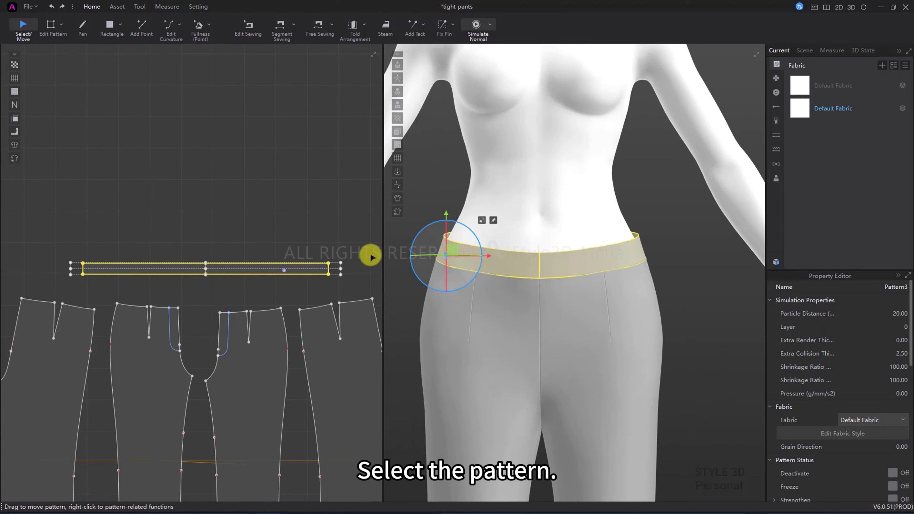
{"action": "double_click", "coordinate": [893, 367]}
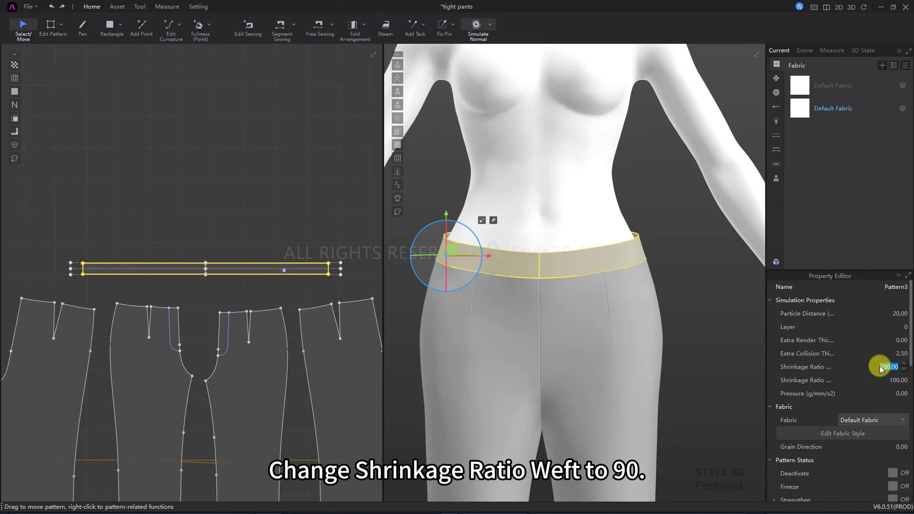
{"action": "type", "text": "90"}
{"action": "key", "text": "Return"}
{"action": "left_click", "coordinate": [727, 297]}
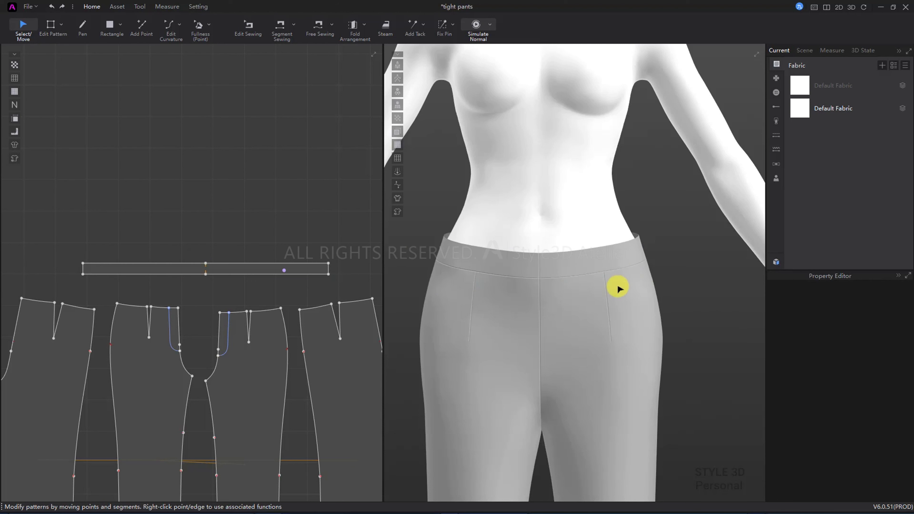
- Simulate the trousers again with the waistband's new shrinkage
{"action": "scroll", "coordinate": [620, 293], "scroll_direction": "down", "scroll_amount": 2}
{"action": "right_click_drag", "start_coordinate": [621, 294], "coordinate": [601, 297]}
{"action": "key", "text": "space"}
{"action": "key", "text": "2"}
{"action": "left_click", "coordinate": [239, 331]}
{"action": "scroll", "coordinate": [182, 361], "scroll_direction": "down", "scroll_amount": 5}
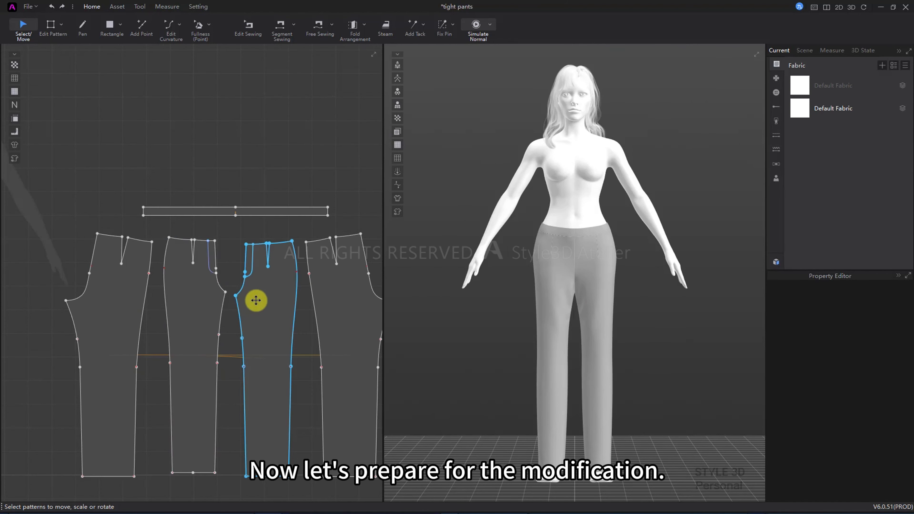
- Convert the extra point above the crotch curve on the leftmost back panel to a curve point
{"action": "key", "text": "z"}
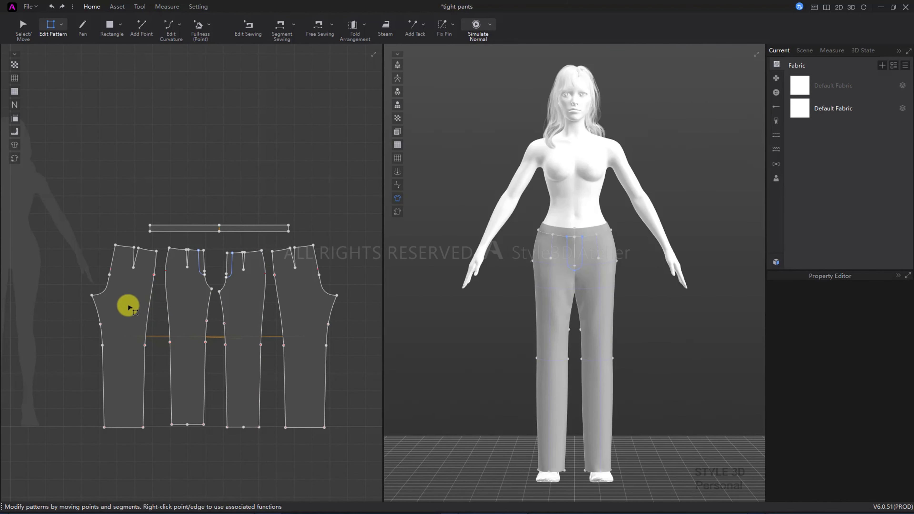
{"action": "scroll", "coordinate": [129, 311], "scroll_direction": "up", "scroll_amount": 2}
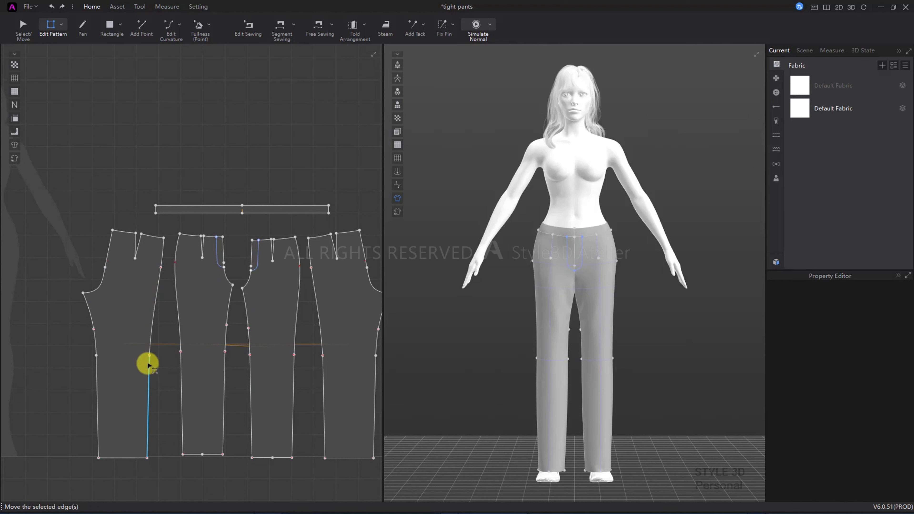
{"action": "left_click", "coordinate": [104, 267]}
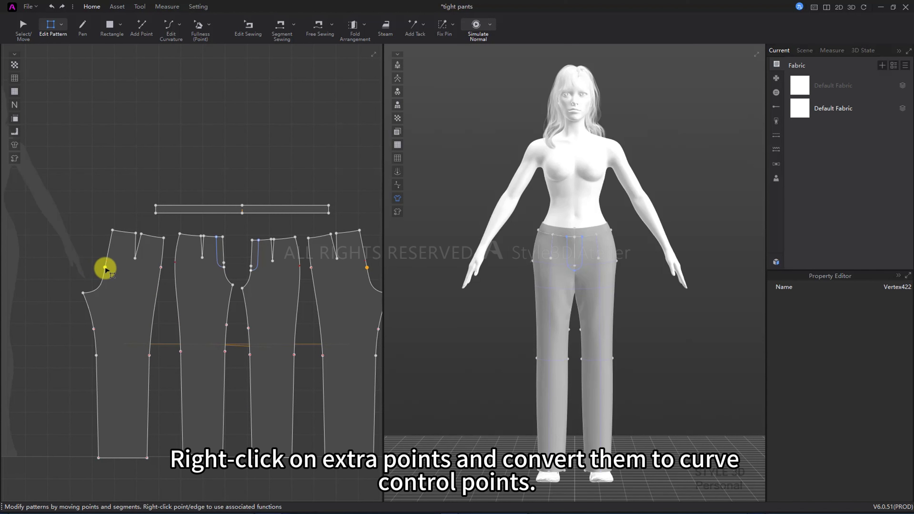
{"action": "right_click", "coordinate": [106, 268]}
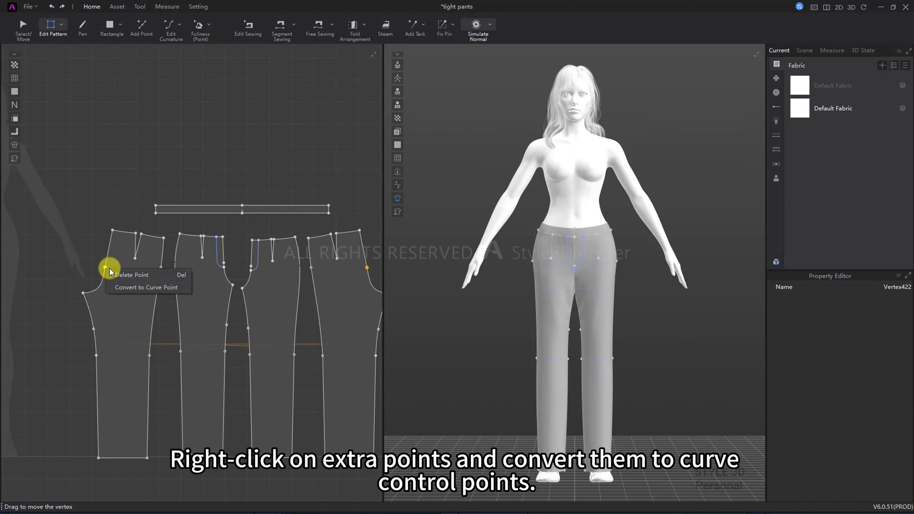
{"action": "left_click", "coordinate": [125, 288]}
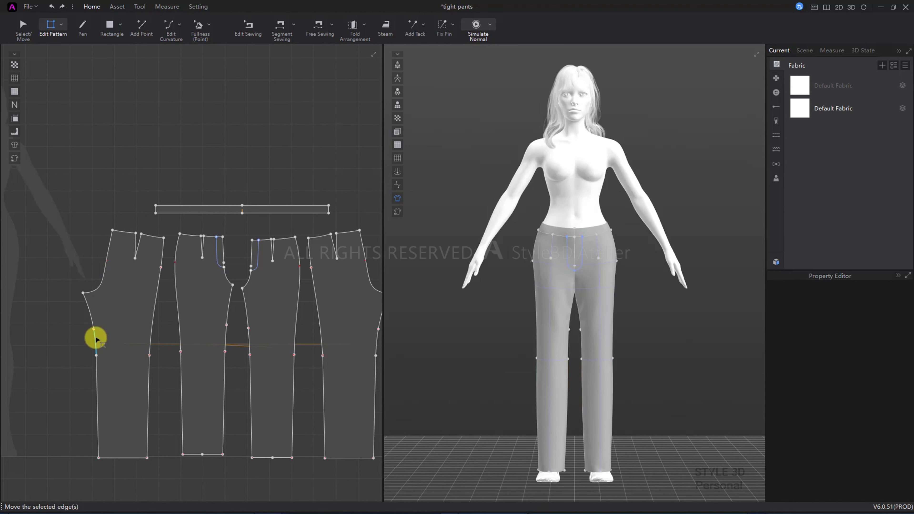
- Convert the extra points on the back and front panels' side seams, inseams, front hem and fly edge to curve points
{"action": "middle_click_drag", "start_coordinate": [96, 341], "coordinate": [88, 302]}
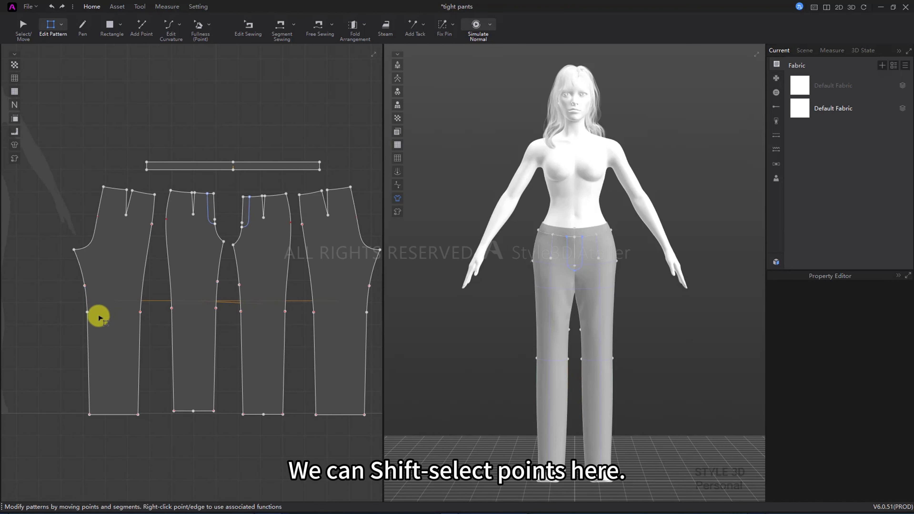
{"action": "scroll", "coordinate": [85, 299], "scroll_direction": "up", "scroll_amount": 1}
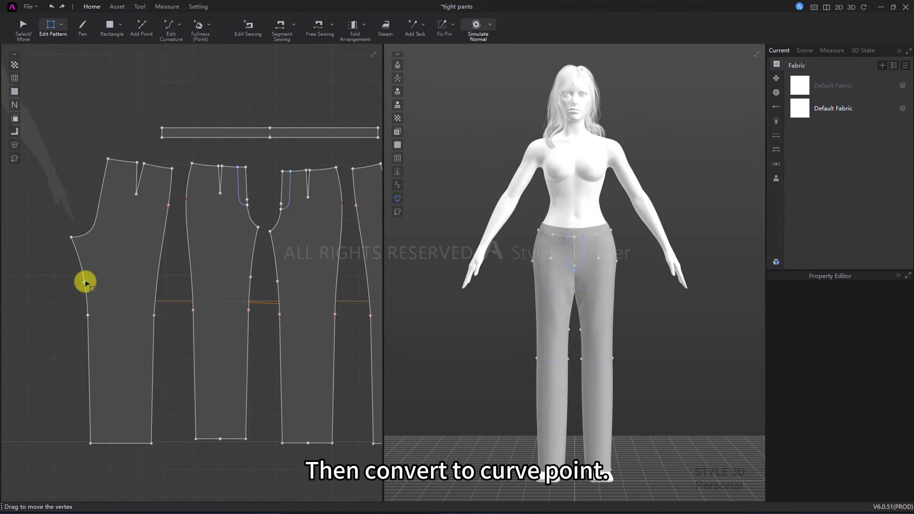
{"action": "left_click", "coordinate": [86, 282]}
{"action": "left_click", "coordinate": [89, 315], "text": "shift"}
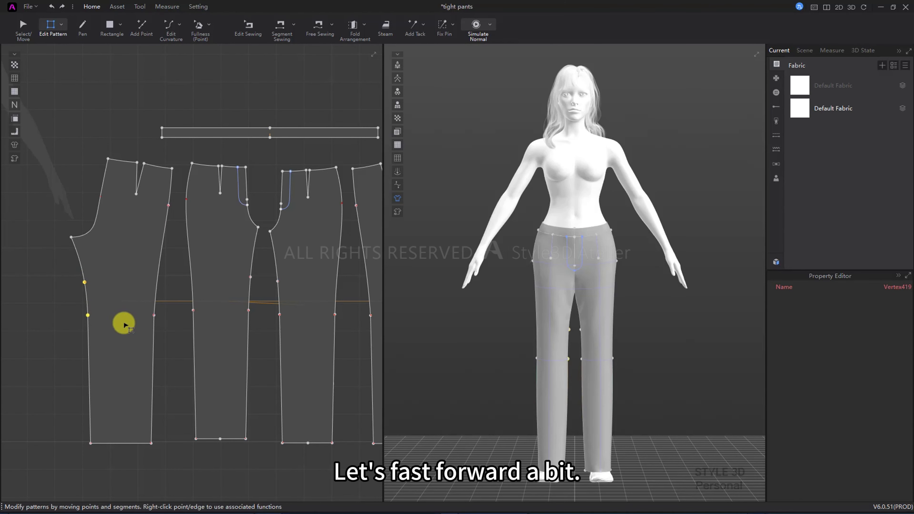
{"action": "left_click", "coordinate": [154, 316], "text": "shift"}
{"action": "left_click", "coordinate": [167, 205], "text": "shift"}
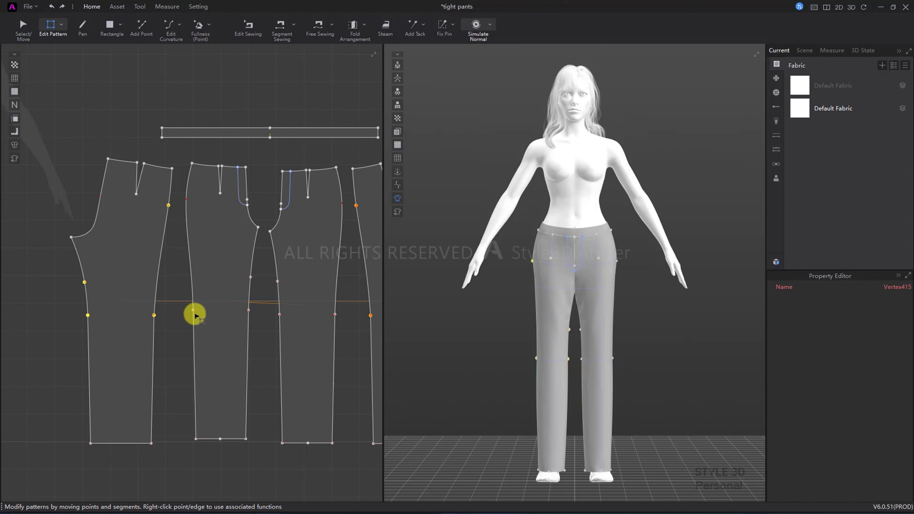
{"action": "left_click", "coordinate": [194, 311], "text": "shift"}
{"action": "left_click", "coordinate": [220, 439], "text": "shift"}
{"action": "left_click", "coordinate": [249, 309], "text": "shift"}
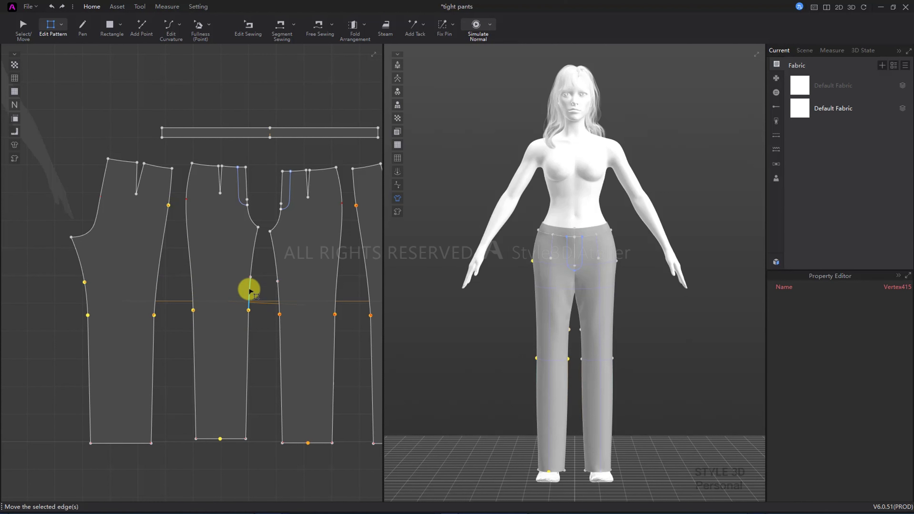
{"action": "left_click", "coordinate": [250, 277], "text": "shift"}
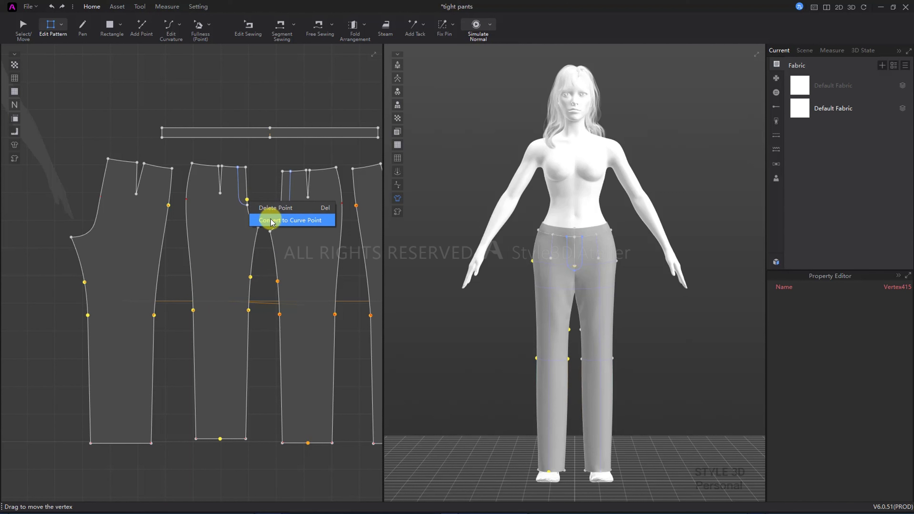
{"action": "left_click", "coordinate": [261, 259]}
{"action": "scroll", "coordinate": [259, 302], "scroll_direction": "down", "scroll_amount": 2}
{"action": "key", "text": "q"}
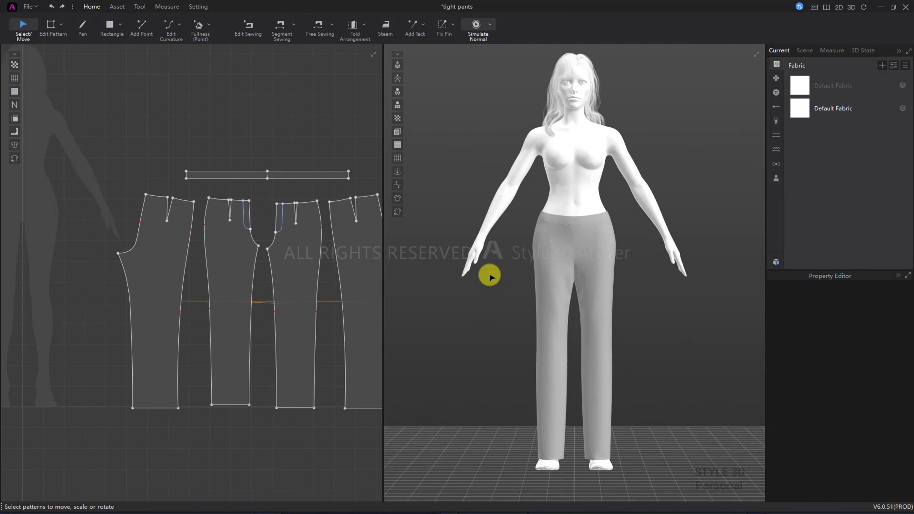
- Shorten the trouser legs by moving the front and back panels' hem edges up 15 cm
{"action": "left_click", "coordinate": [300, 359]}
{"action": "middle_click_drag", "start_coordinate": [288, 358], "coordinate": [224, 351]}
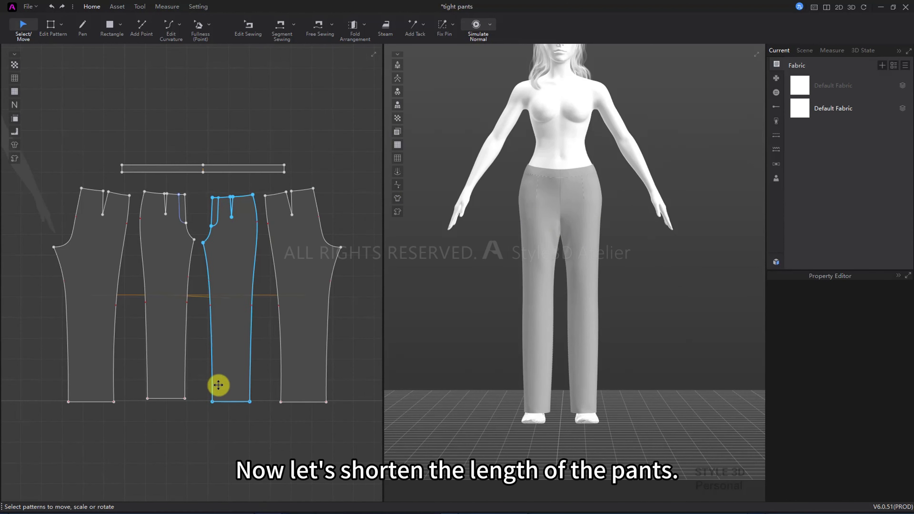
{"action": "left_click", "coordinate": [204, 422]}
{"action": "key", "text": "z"}
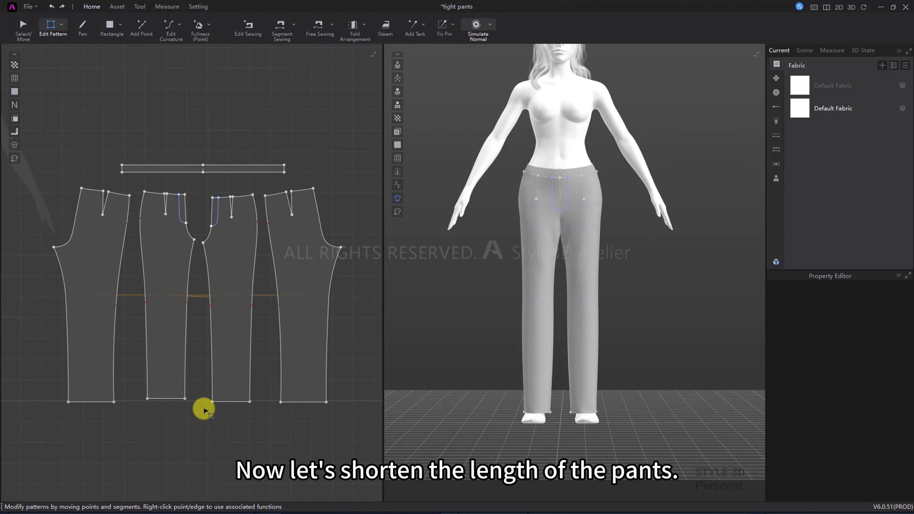
{"action": "left_click", "coordinate": [168, 399]}
{"action": "left_click_drag", "start_coordinate": [104, 405], "coordinate": [100, 384]}
{"action": "right_click", "coordinate": [102, 384]}
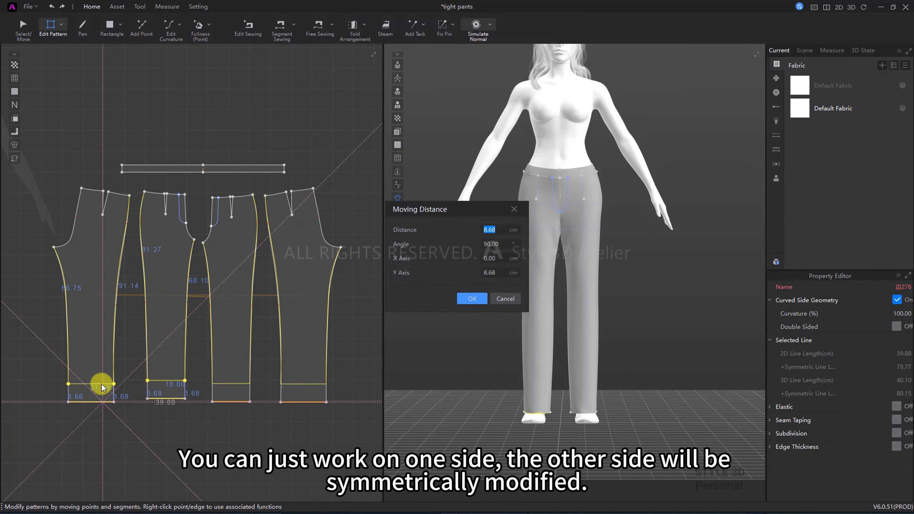
{"action": "type", "text": "15"}
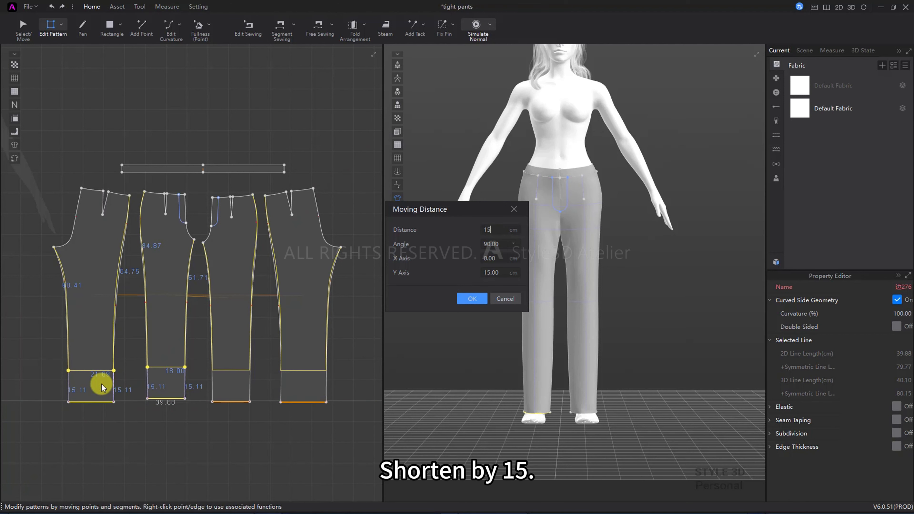
{"action": "key", "text": "Return"}
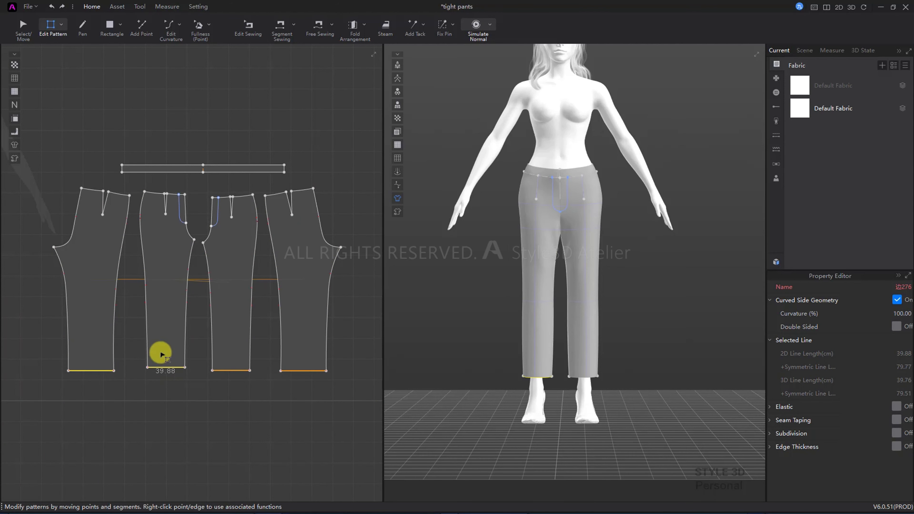
{"action": "left_click", "coordinate": [146, 390]}
- Move the front panel's inseam hem corner and the back panel's side-seam hem corner inward by 3.5 cm
{"action": "middle_click_drag", "start_coordinate": [150, 389], "coordinate": [174, 388]}
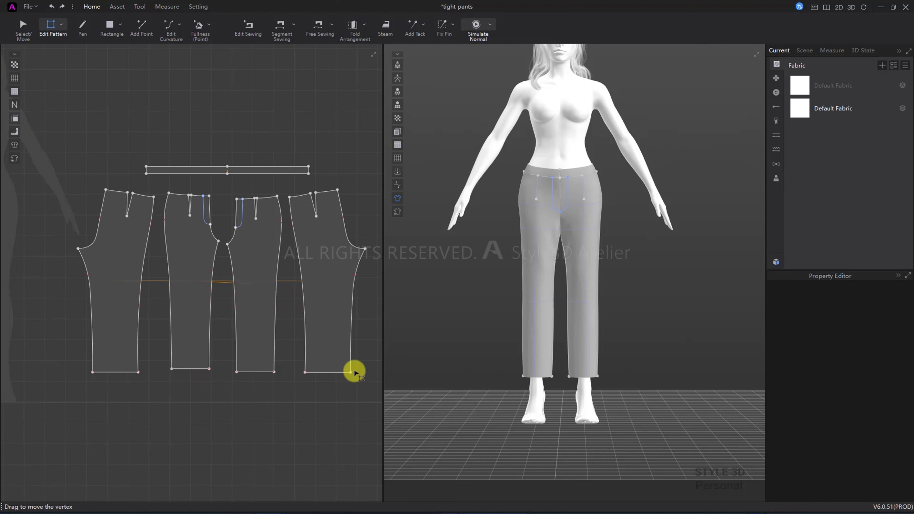
{"action": "scroll", "coordinate": [190, 378], "scroll_direction": "up", "scroll_amount": 2}
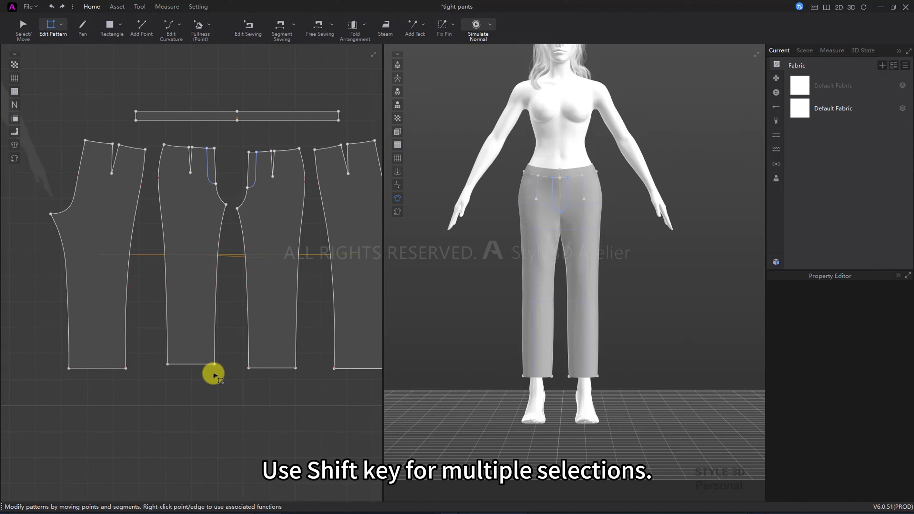
{"action": "left_click", "coordinate": [214, 365]}
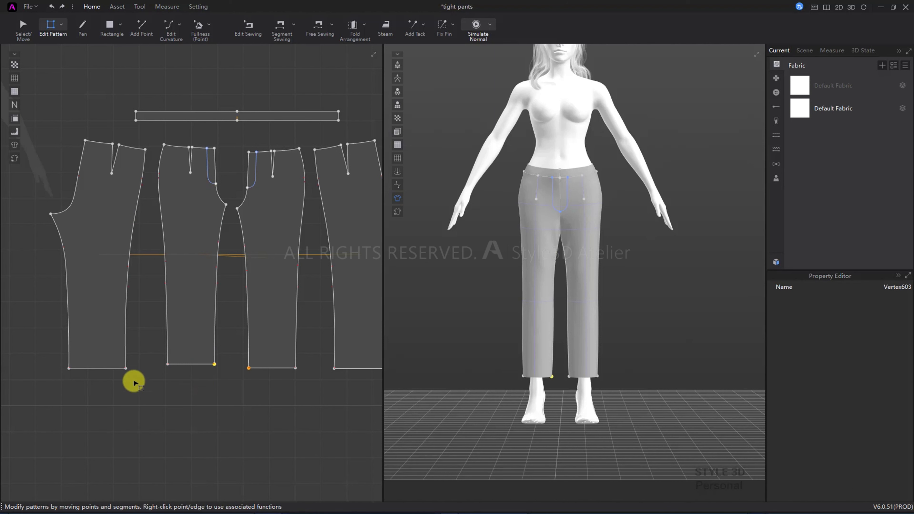
{"action": "left_click", "coordinate": [126, 368], "text": "shift"}
{"action": "left_click_drag", "start_coordinate": [126, 368], "coordinate": [119, 369]}
{"action": "right_click", "coordinate": [120, 371]}
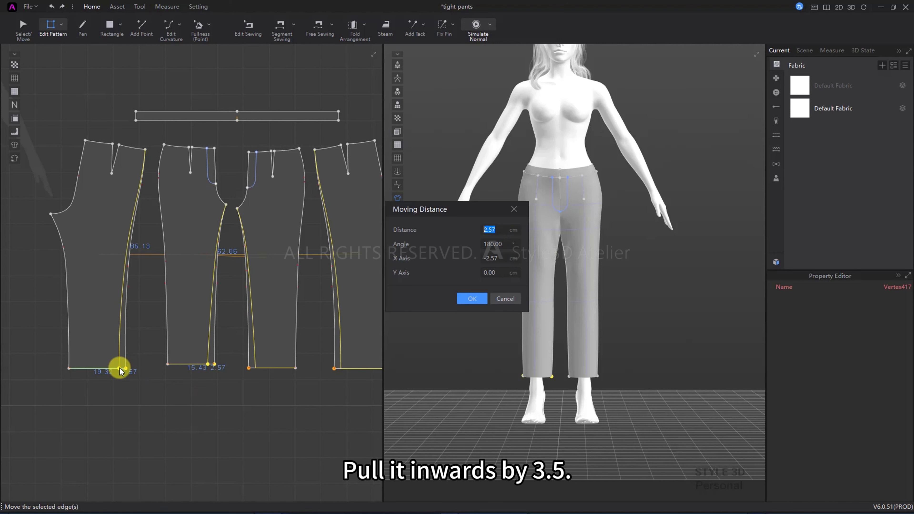
{"action": "type", "text": "3.5"}
{"action": "key", "text": "Return"}
{"action": "left_click", "coordinate": [146, 379]}
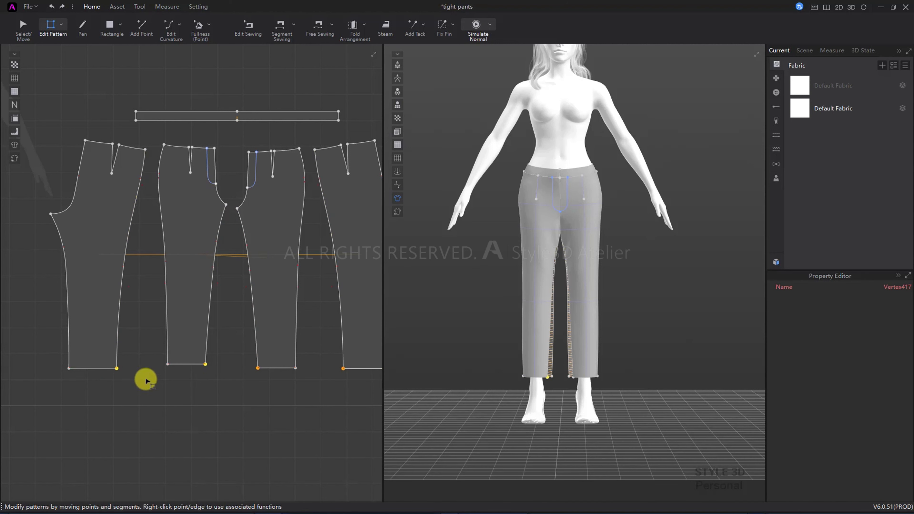
- Move the front panel's side-seam hem corner and the back panel's inseam hem corner inward by 3.5 cm
{"action": "left_click", "coordinate": [69, 368]}
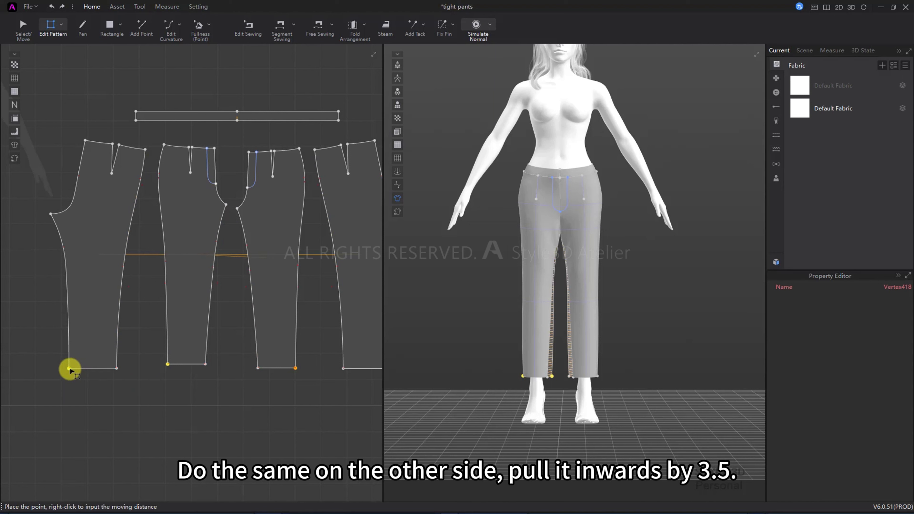
{"action": "left_click_drag", "start_coordinate": [70, 369], "coordinate": [82, 370]}
{"action": "right_click", "coordinate": [82, 370]}
{"action": "type", "text": "3.5"}
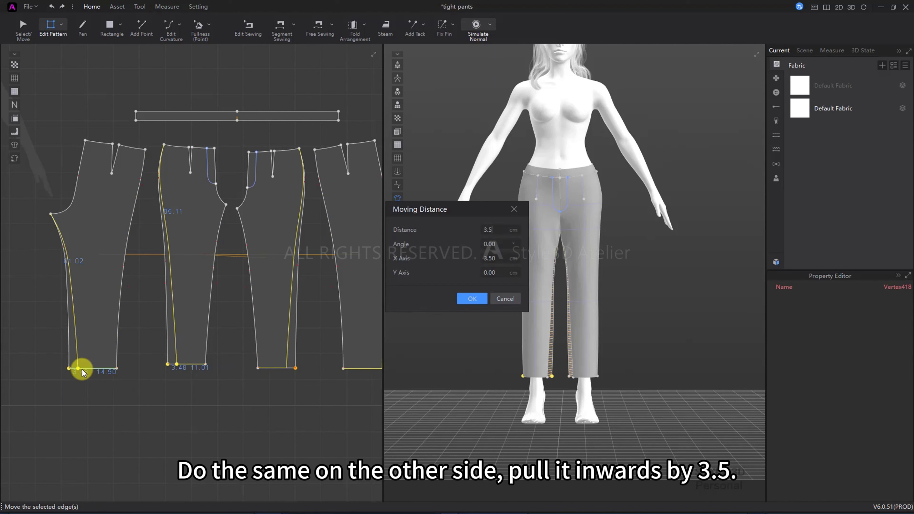
{"action": "key", "text": "Return"}
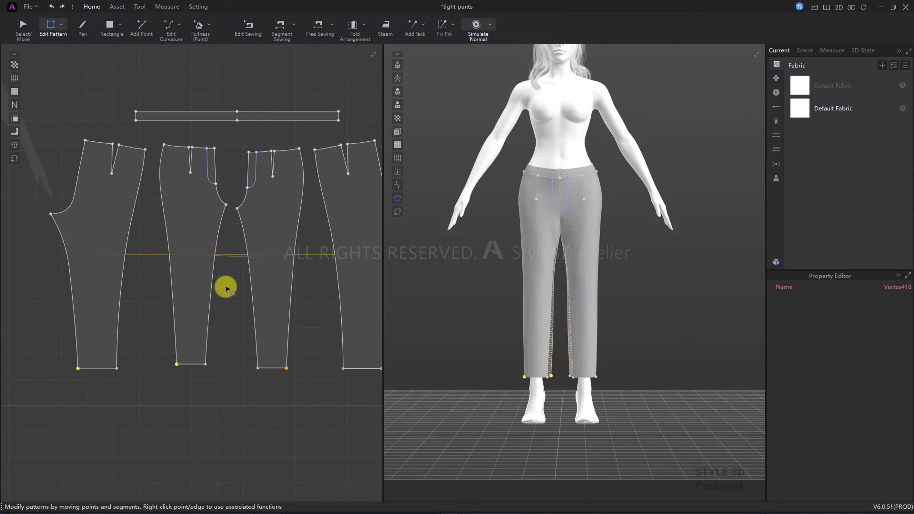
- Simulate the shortened, tapered trousers and check the fit of the legs on the avatar
{"action": "middle_click_drag", "start_coordinate": [224, 312], "coordinate": [210, 370]}
{"action": "key", "text": "space"}
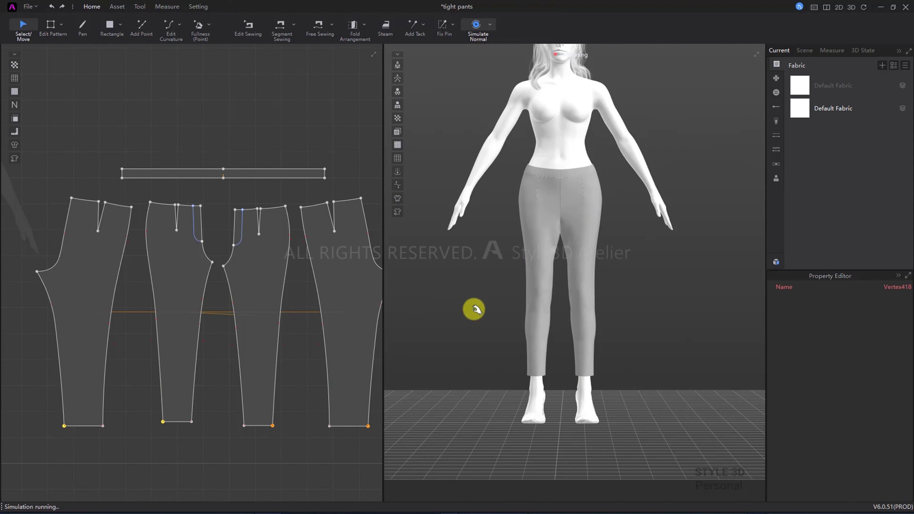
{"action": "scroll", "coordinate": [510, 319], "scroll_direction": "up", "scroll_amount": 5}
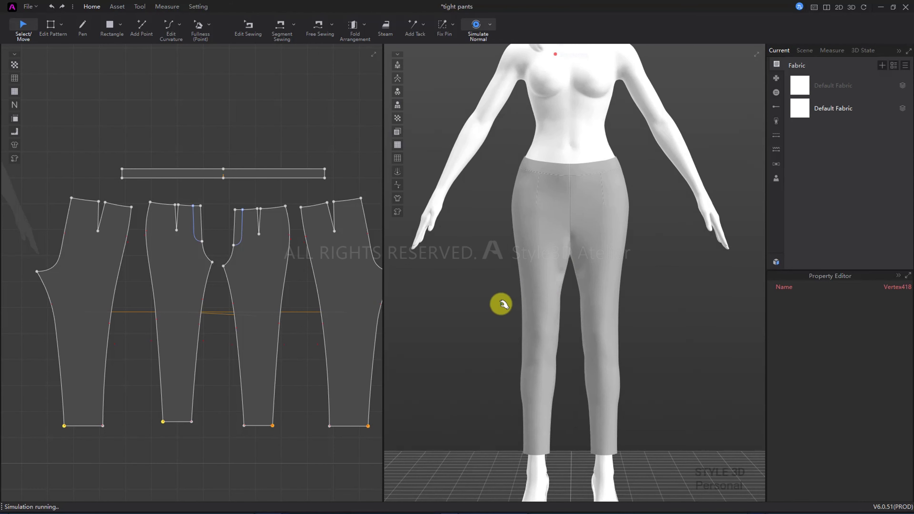
{"action": "mouse_move", "coordinate": [561, 331]}
{"action": "right_mouse_down"}
{"action": "mouse_move", "coordinate": [468, 333]}
{"action": "mouse_move", "coordinate": [561, 322]}
{"action": "right_mouse_up"}
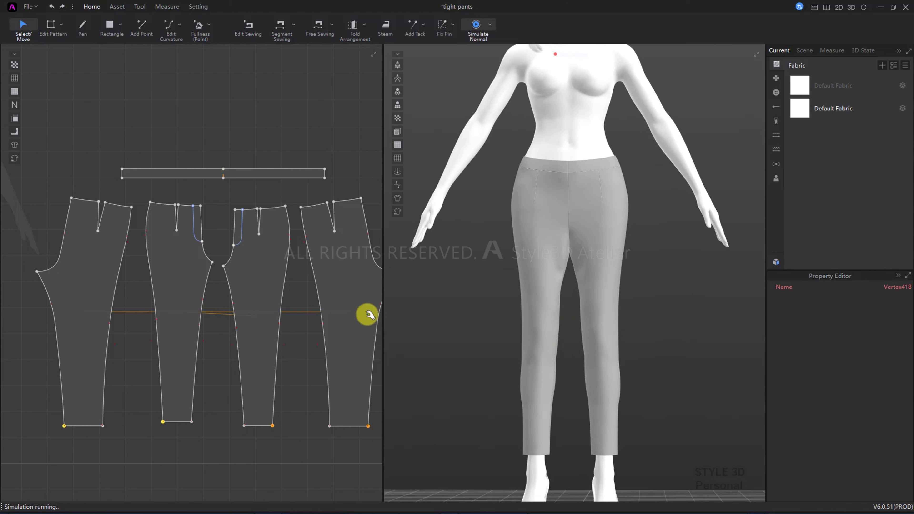
- Move the crotch point of the leftmost back panel horizontally inward by 3 cm
{"action": "middle_click_drag", "start_coordinate": [87, 281], "coordinate": [117, 280]}
{"action": "key", "text": "z"}
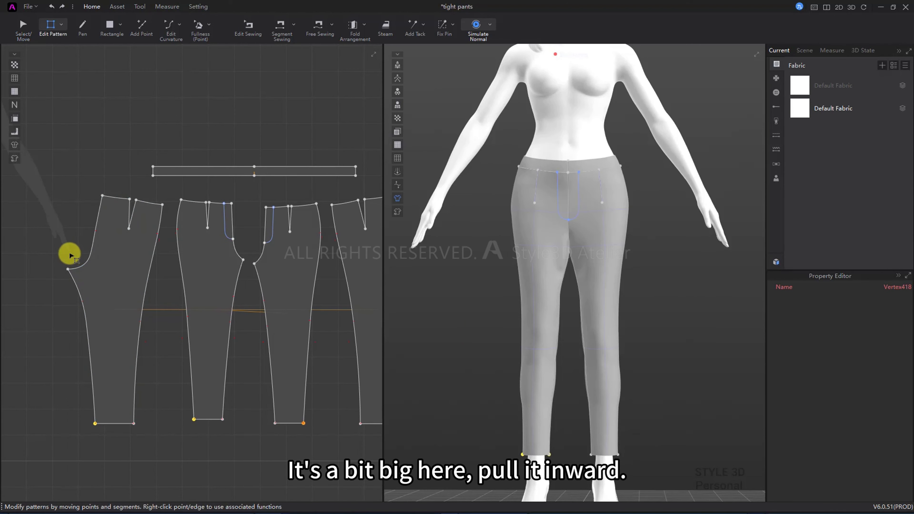
{"action": "left_click", "coordinate": [73, 274]}
{"action": "left_click_drag", "start_coordinate": [69, 273], "coordinate": [81, 271]}
{"action": "right_click", "coordinate": [81, 271]}
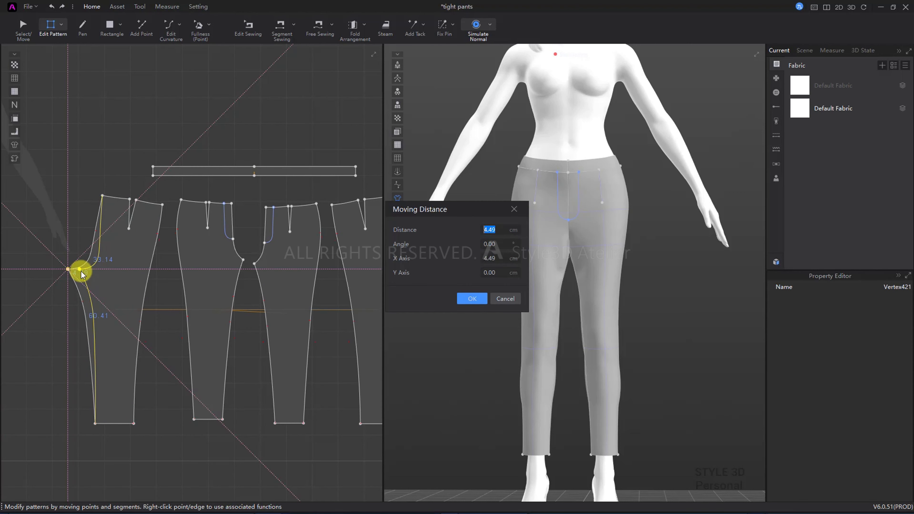
{"action": "type", "text": "3"}
{"action": "key", "text": "Return"}
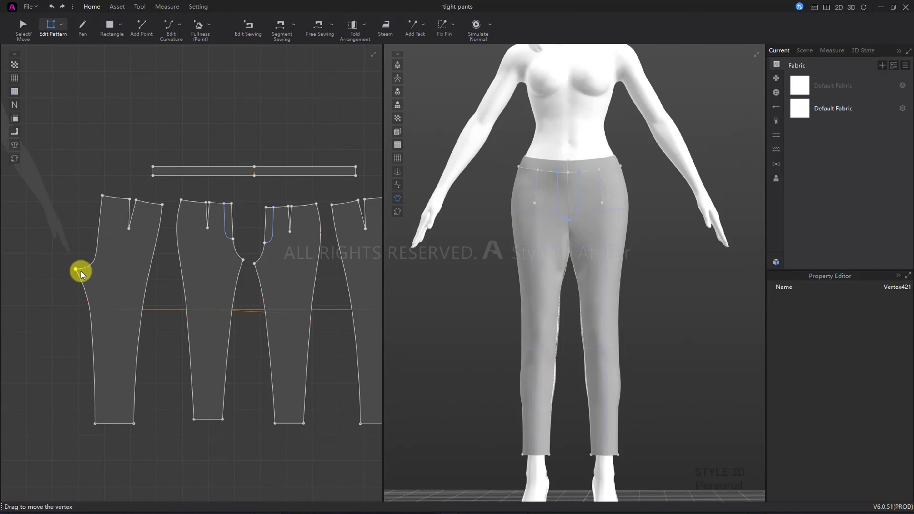
- Simulate the trousers with the narrower back crotch, check the whole fit, and stop the simulation
{"action": "key", "text": "space"}
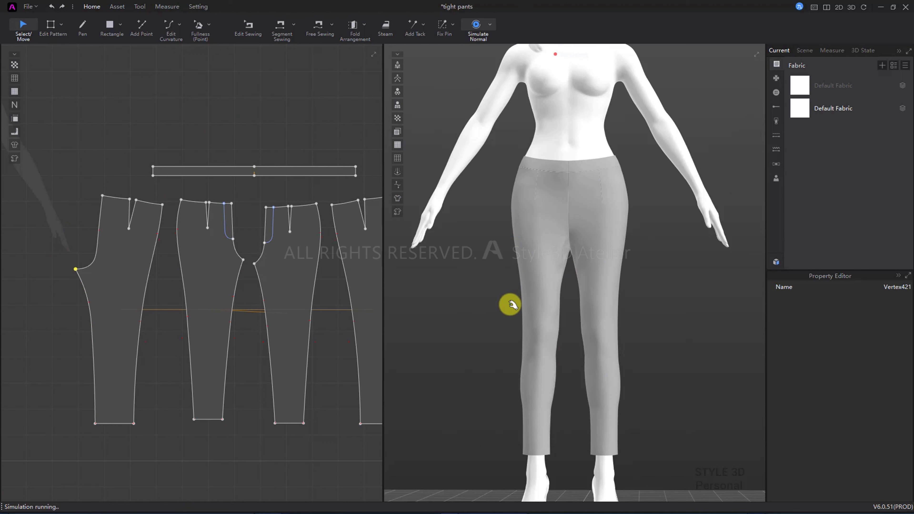
{"action": "scroll", "coordinate": [511, 305], "scroll_direction": "down", "scroll_amount": 2}
{"action": "key", "text": "space"}
{"action": "right_click_drag", "start_coordinate": [512, 310], "coordinate": [519, 320]}
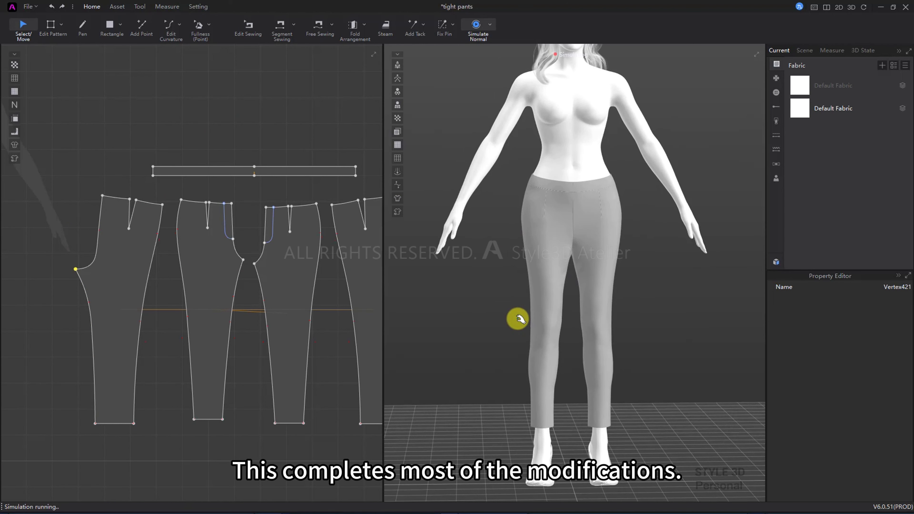
{"action": "scroll", "coordinate": [519, 320], "scroll_direction": "down", "scroll_amount": 2}
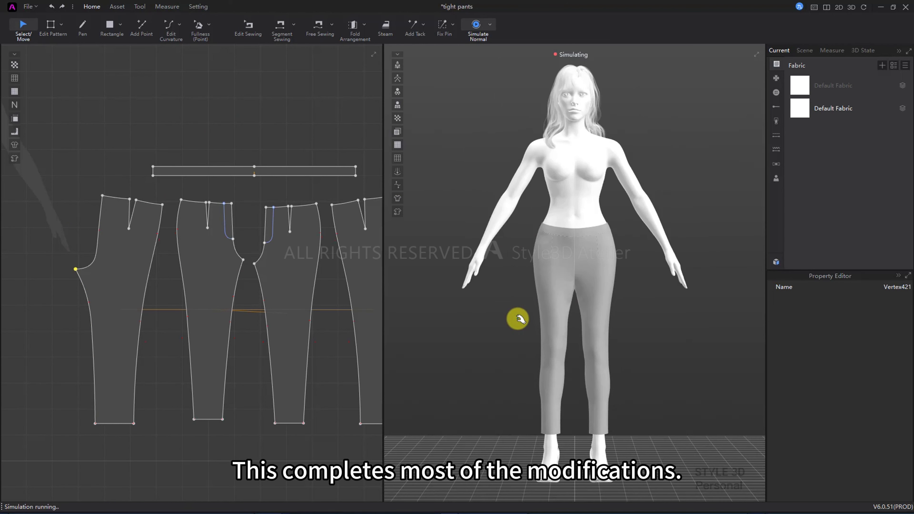
{"action": "left_click", "coordinate": [369, 312]}
{"action": "scroll", "coordinate": [572, 285], "scroll_direction": "up", "scroll_amount": 2}
{"action": "key", "text": "space"}
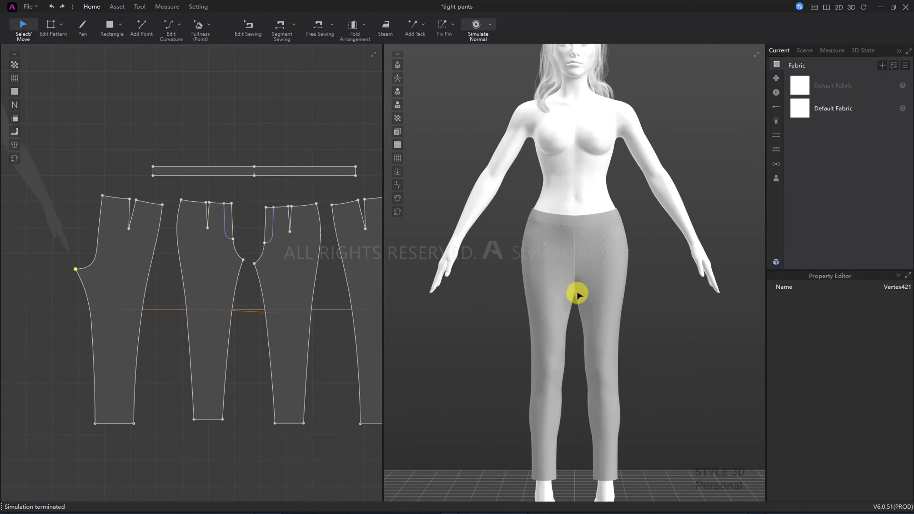
- Add points on the front panel 4.5 cm along the waist edge and 16 cm down the side seam from their shared corner
{"action": "right_click_drag", "start_coordinate": [577, 296], "coordinate": [534, 312]}
{"action": "scroll", "coordinate": [523, 305], "scroll_direction": "up", "scroll_amount": 2}
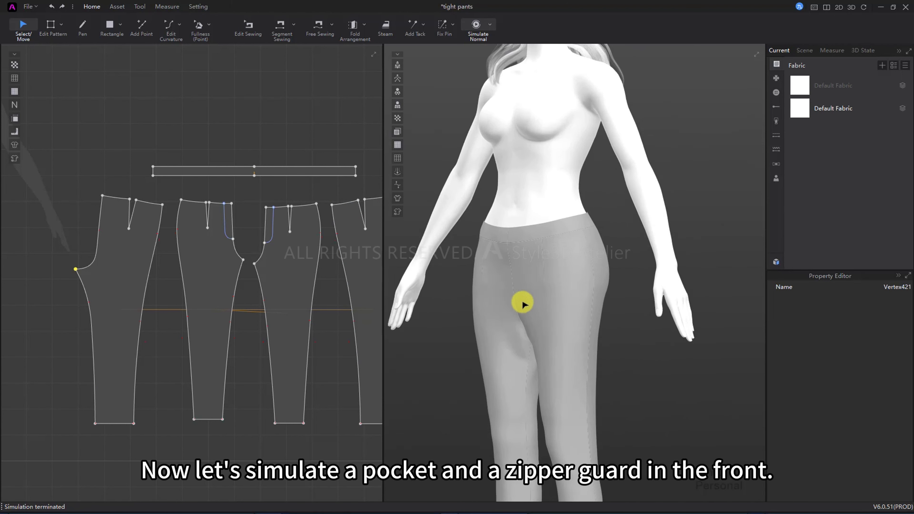
{"action": "scroll", "coordinate": [324, 294], "scroll_direction": "up", "scroll_amount": 3}
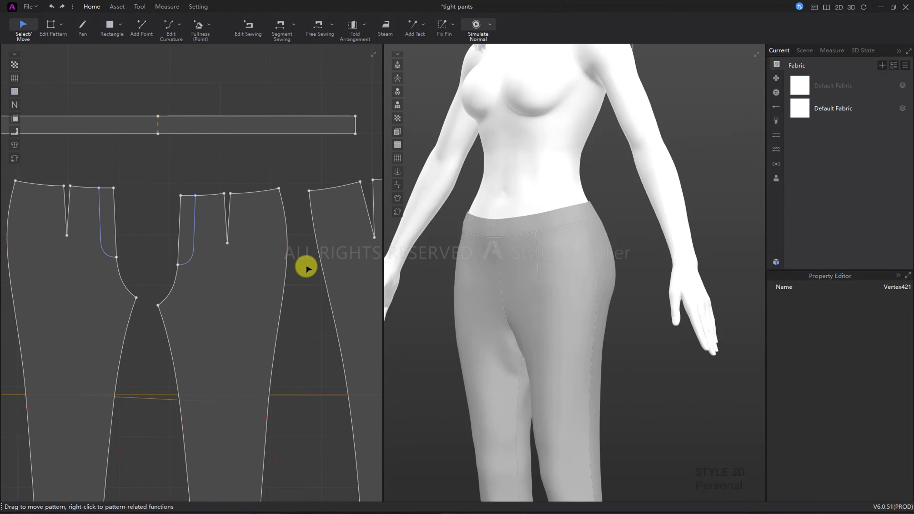
{"action": "left_click", "coordinate": [148, 35]}
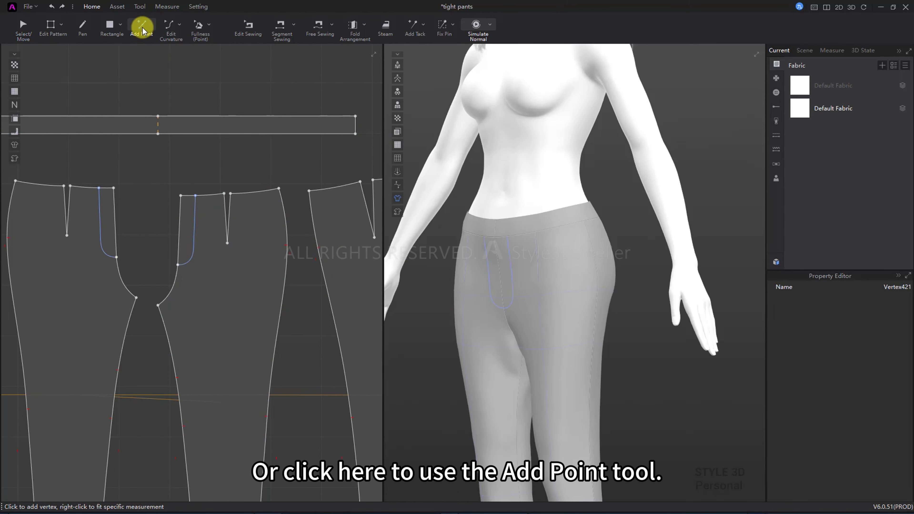
{"action": "right_click", "coordinate": [267, 193]}
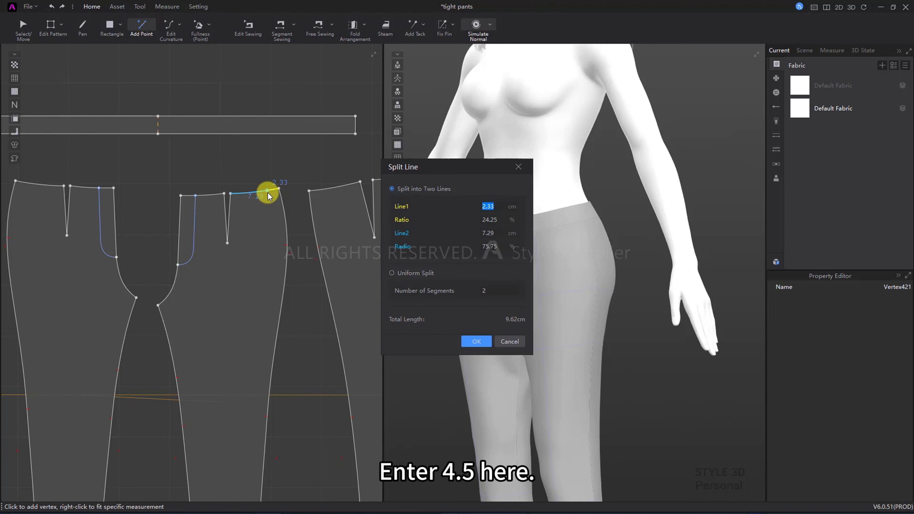
{"action": "type", "text": "4.5"}
{"action": "key", "text": "Return"}
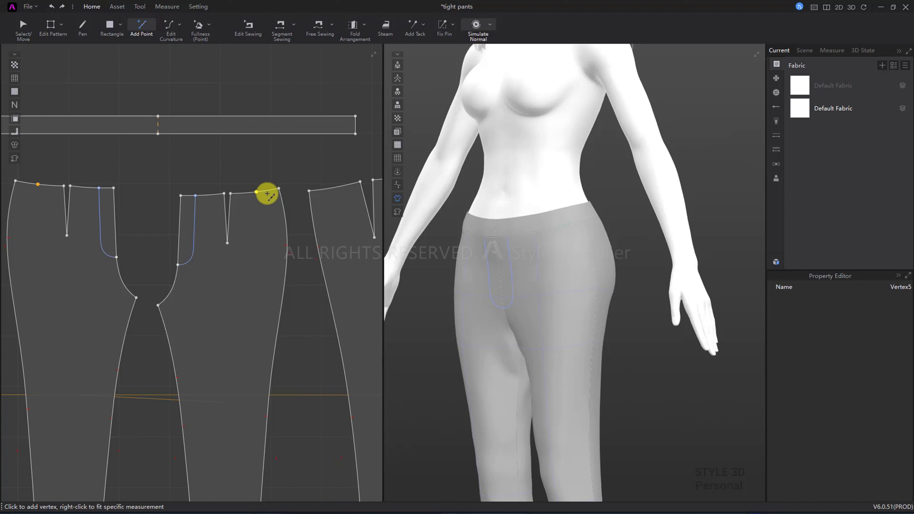
{"action": "right_click", "coordinate": [286, 210]}
{"action": "type", "text": "16"}
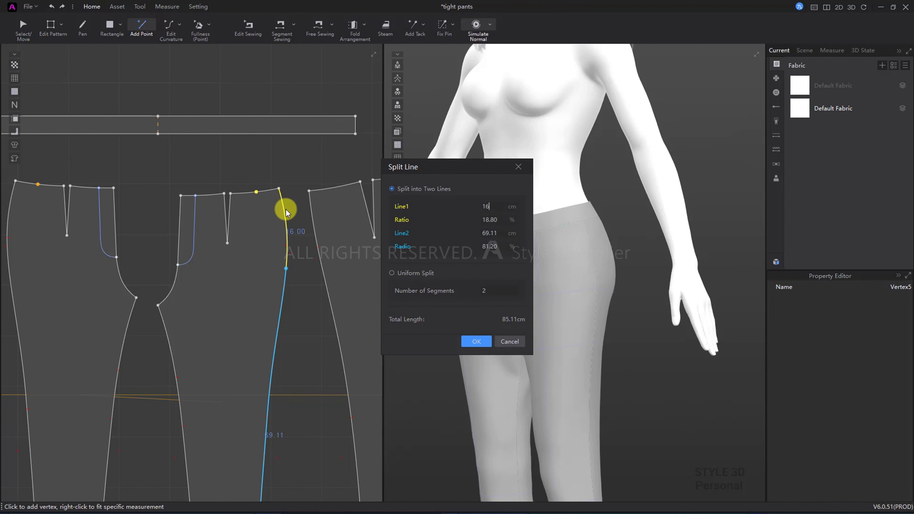
{"action": "key", "text": "Return"}
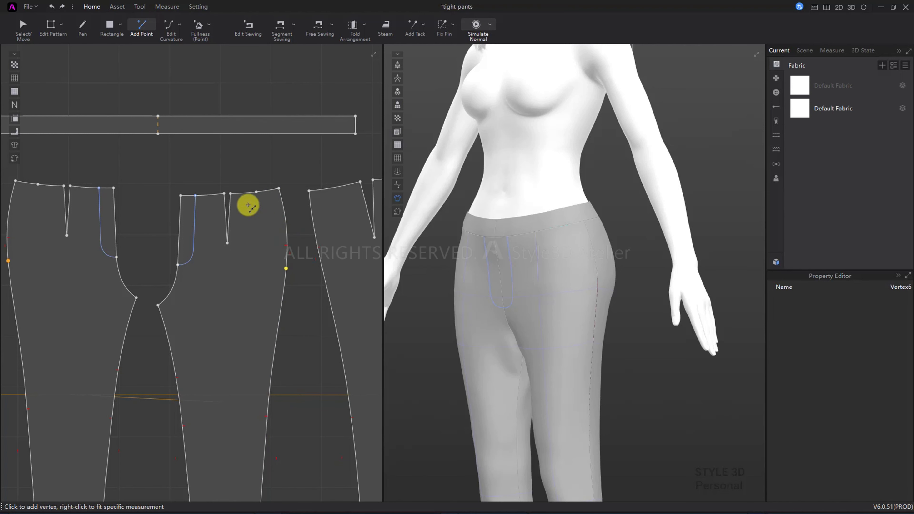
- Draw a slanted pocket line between the front panel's new waist and side-seam points, and apply Cut & Sew to it
{"action": "left_click", "coordinate": [84, 30]}
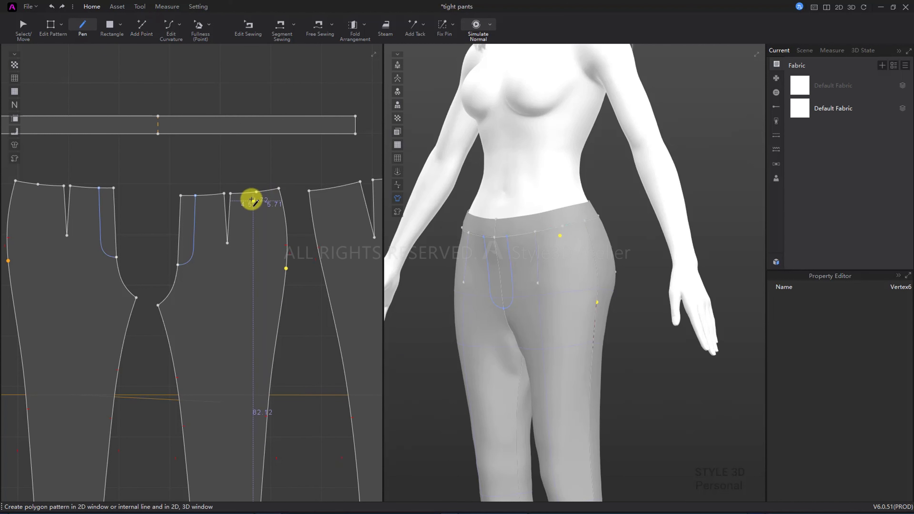
{"action": "left_click", "coordinate": [257, 192]}
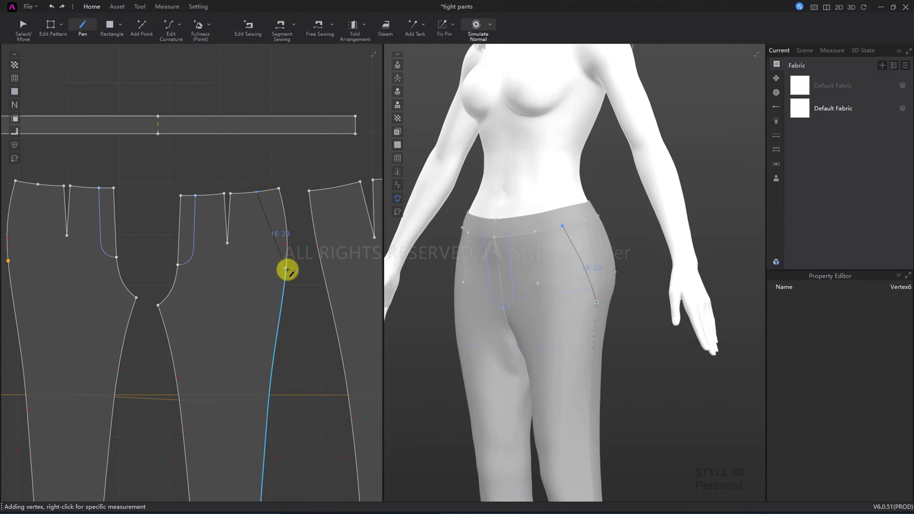
{"action": "left_click", "coordinate": [286, 269]}
{"action": "key", "text": "z"}
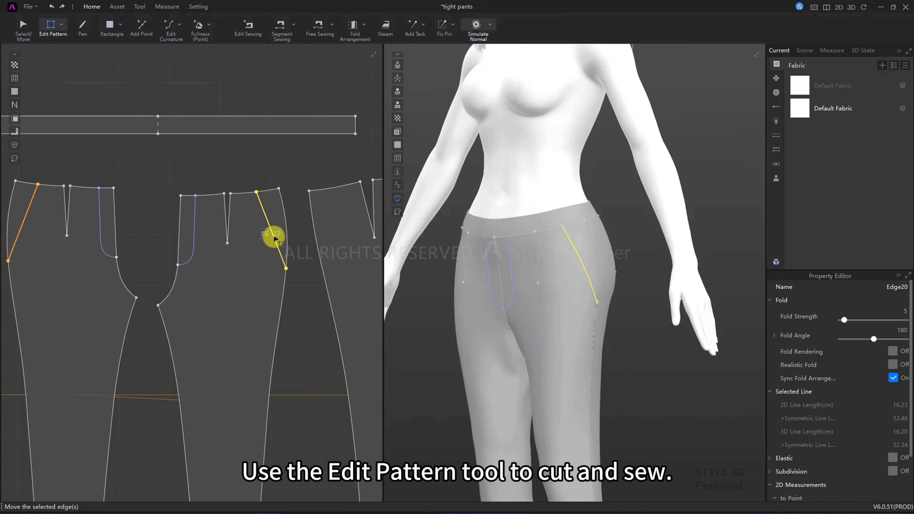
{"action": "right_click", "coordinate": [275, 239]}
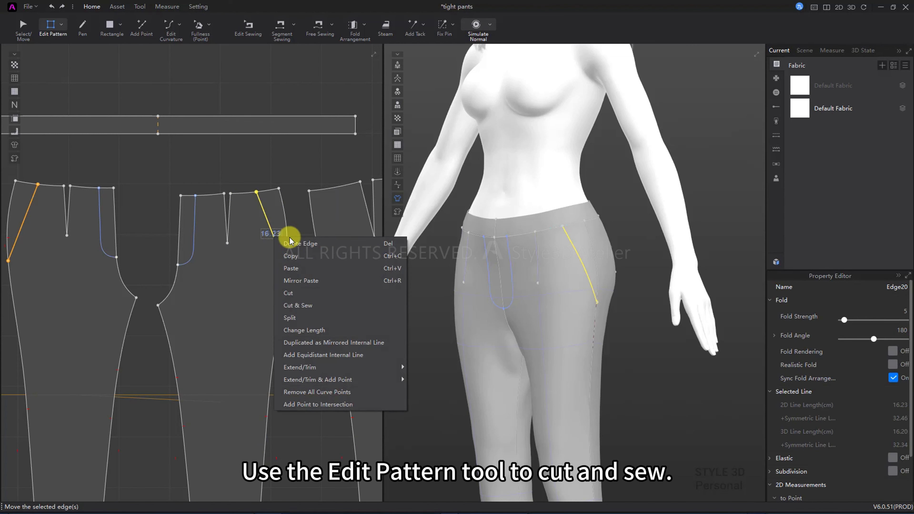
{"action": "left_click", "coordinate": [320, 309]}
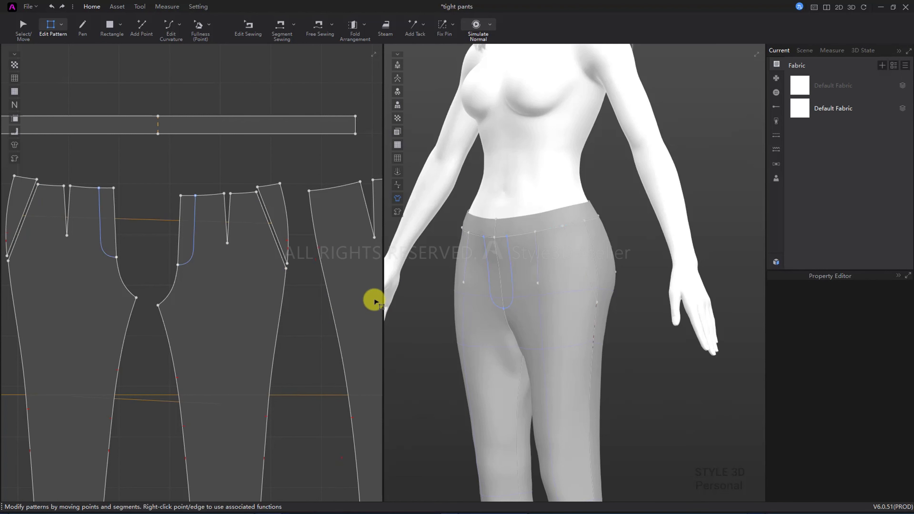
- Remove the linked editing between the two front trouser panels
{"action": "scroll", "coordinate": [549, 294], "scroll_direction": "up", "scroll_amount": 3}
{"action": "mouse_move", "coordinate": [561, 293]}
{"action": "right_mouse_down"}
{"action": "mouse_move", "coordinate": [539, 302]}
{"action": "mouse_move", "coordinate": [571, 292]}
{"action": "right_mouse_up"}
{"action": "scroll", "coordinate": [552, 294], "scroll_direction": "down", "scroll_amount": 3}
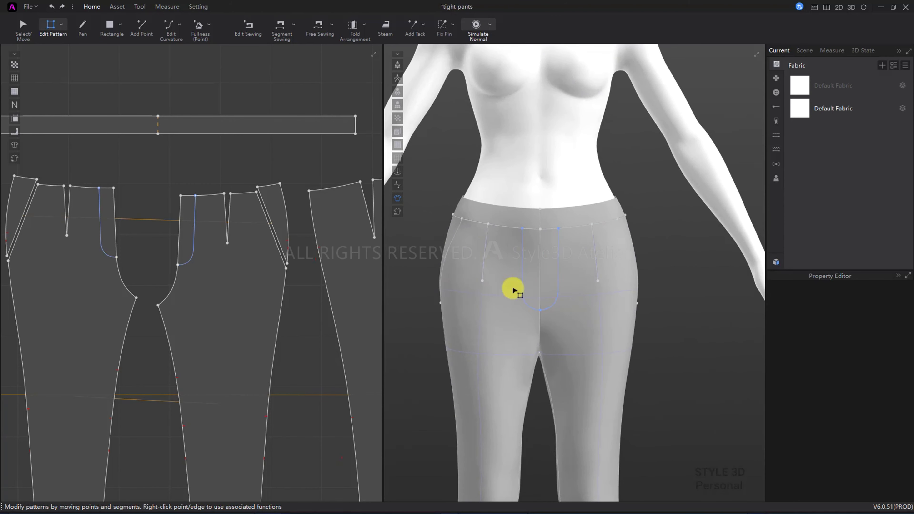
{"action": "scroll", "coordinate": [547, 284], "scroll_direction": "down", "scroll_amount": 3}
{"action": "key", "text": "q"}
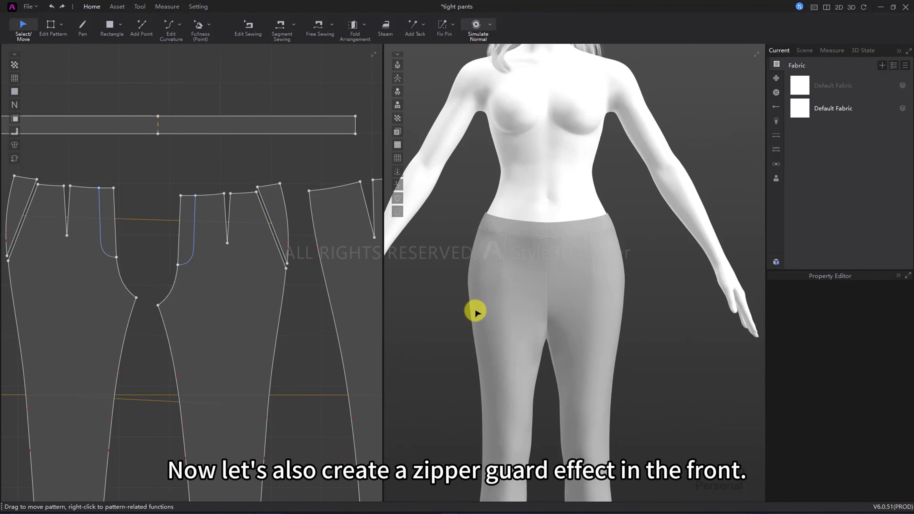
{"action": "scroll", "coordinate": [498, 302], "scroll_direction": "down", "scroll_amount": 2}
{"action": "scroll", "coordinate": [265, 296], "scroll_direction": "down", "scroll_amount": 2}
{"action": "left_click", "coordinate": [265, 296]}
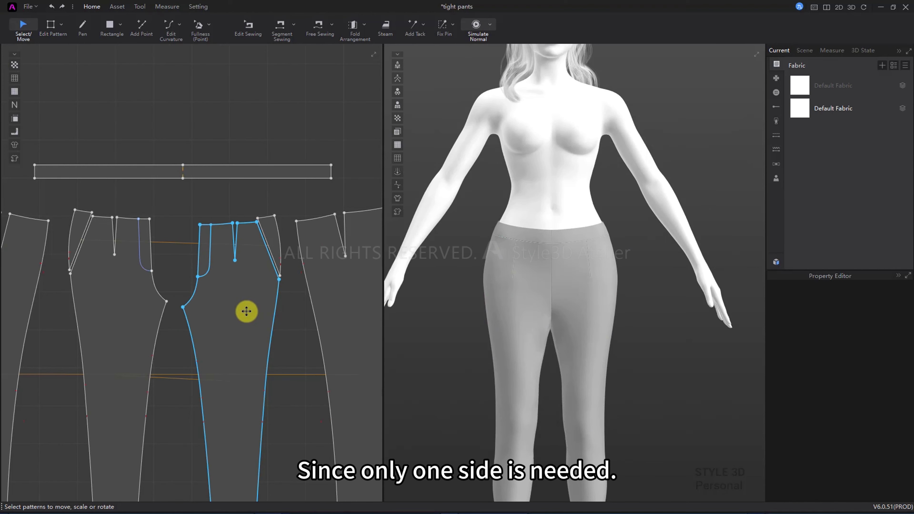
{"action": "right_click_drag", "start_coordinate": [239, 321], "coordinate": [265, 300]}
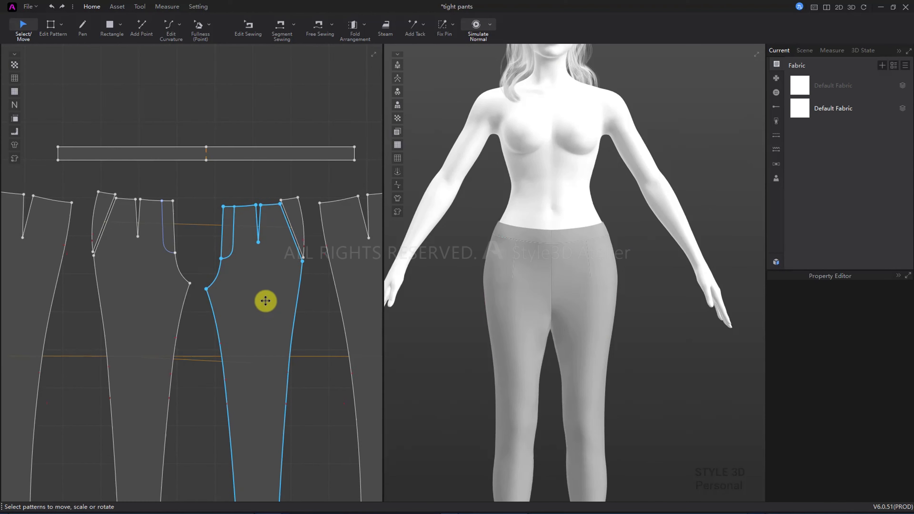
{"action": "left_click", "coordinate": [263, 309]}
{"action": "left_click", "coordinate": [145, 312], "text": "shift"}
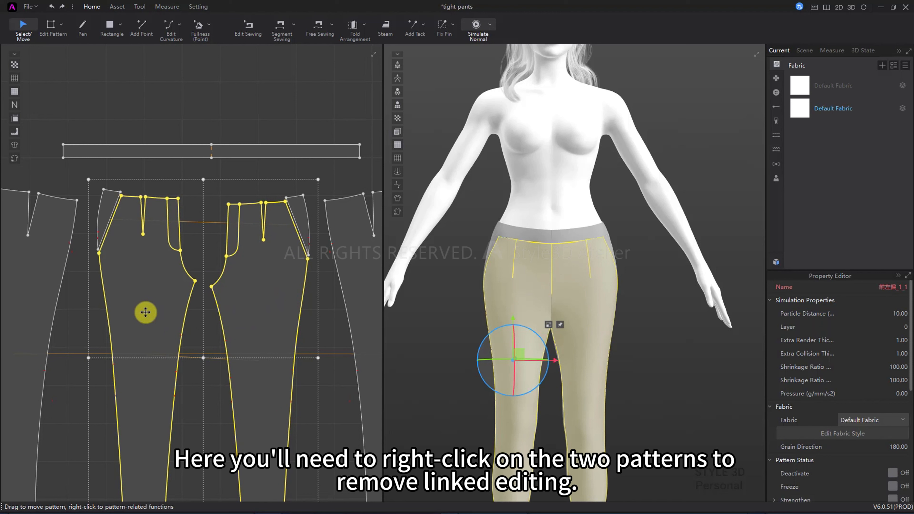
{"action": "right_click", "coordinate": [145, 312]}
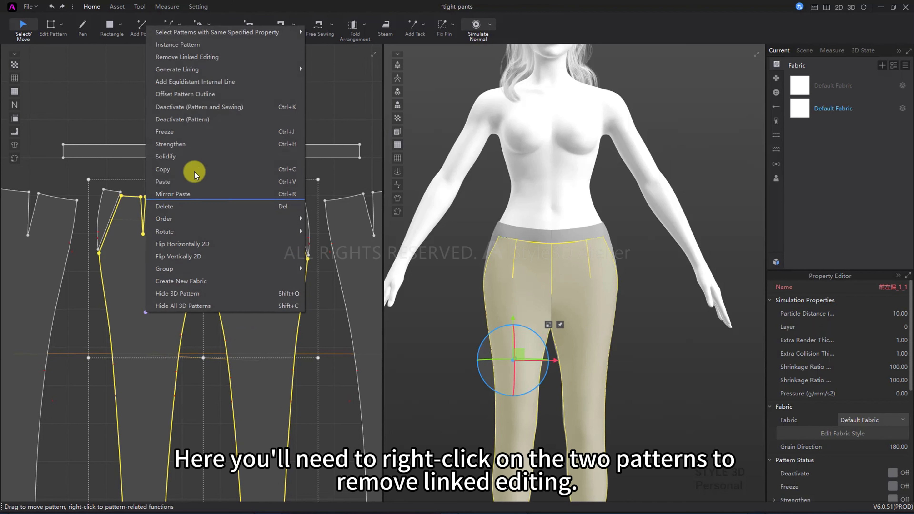
{"action": "left_click", "coordinate": [216, 60]}
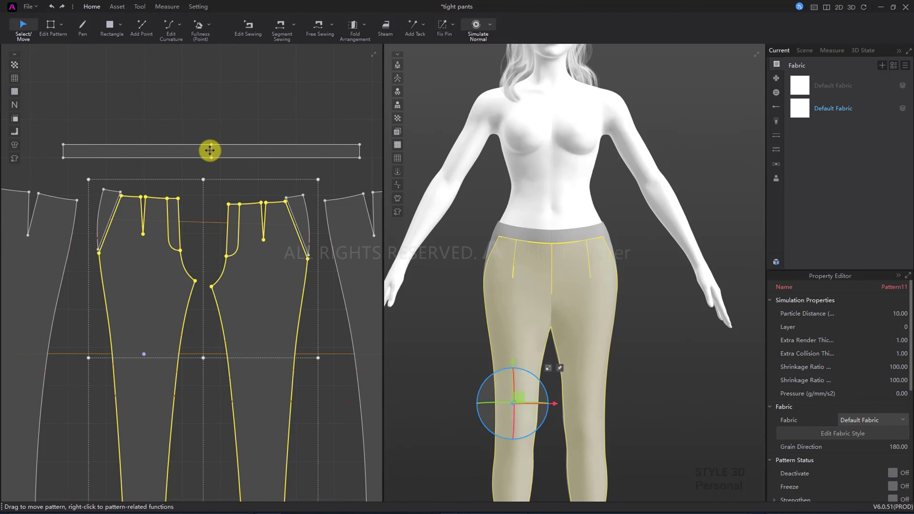
{"action": "left_click", "coordinate": [249, 109]}
- Apply Cut & Sew to the curved zipper guard line on the right-hand front panel only
{"action": "key", "text": "z"}
{"action": "scroll", "coordinate": [247, 262], "scroll_direction": "up", "scroll_amount": 3}
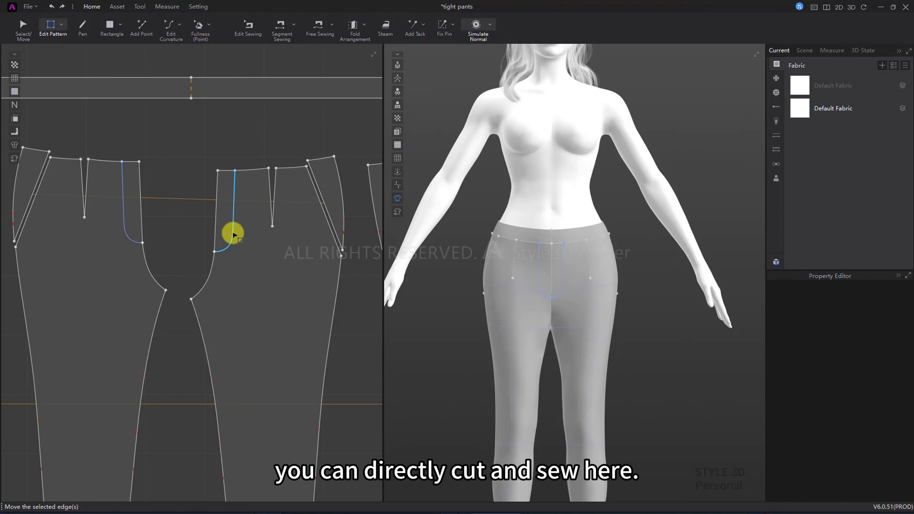
{"action": "right_click", "coordinate": [233, 234]}
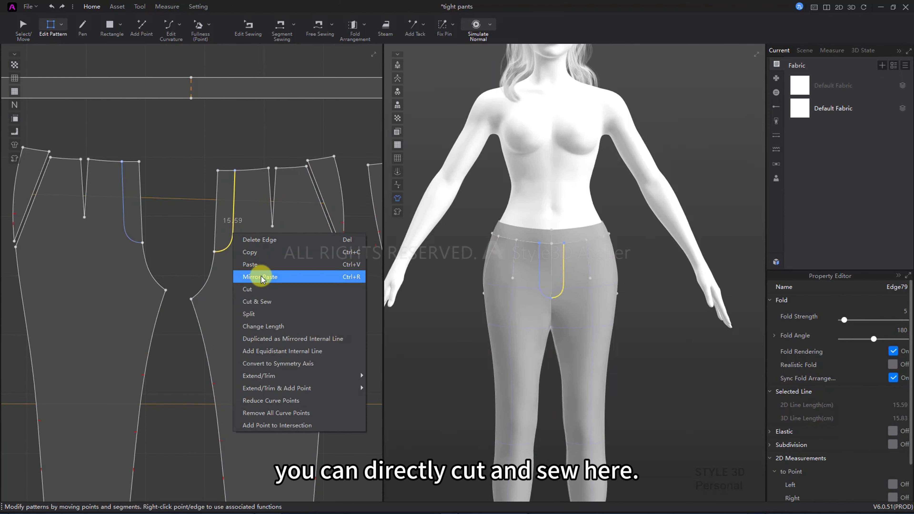
{"action": "left_click", "coordinate": [268, 307]}
{"action": "key", "text": "a"}
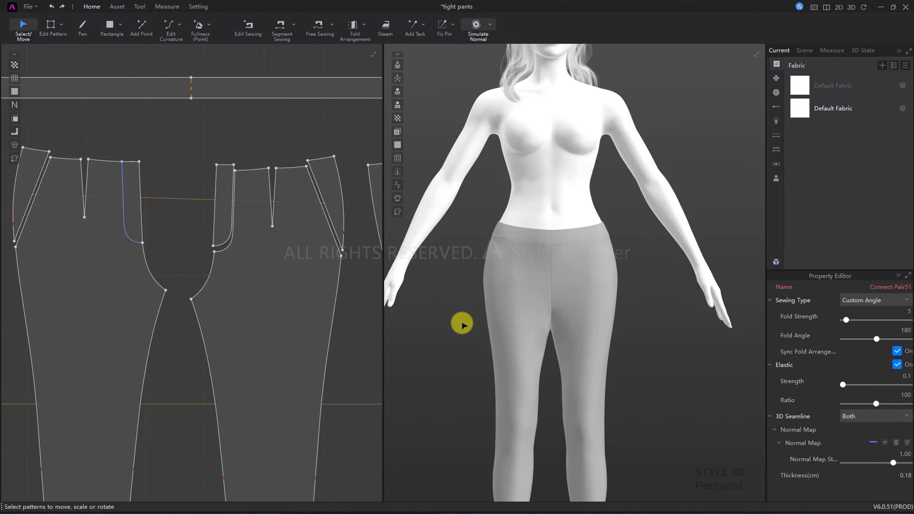
- Start simulating the trousers and check the zipper guard seam at the centre front
{"action": "key", "text": "z"}
{"action": "scroll", "coordinate": [461, 323], "scroll_direction": "down", "scroll_amount": 5}
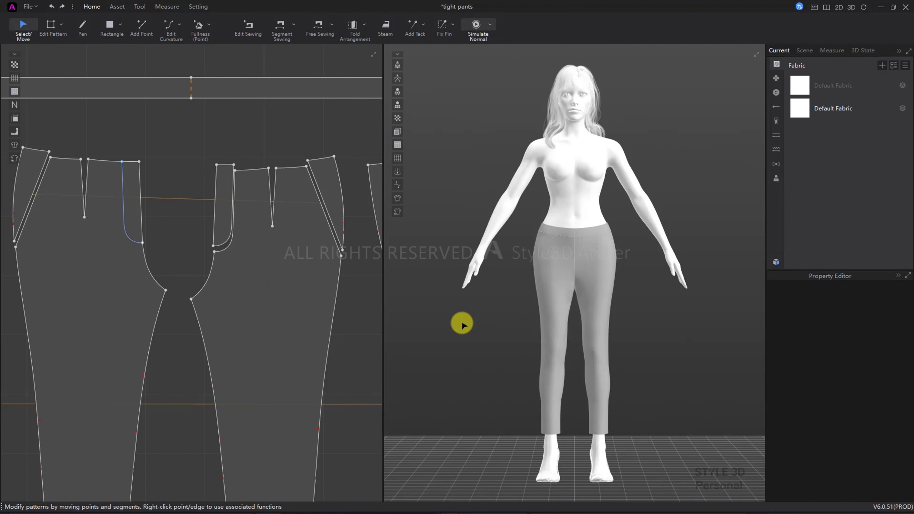
{"action": "key", "text": "space"}
{"action": "scroll", "coordinate": [579, 307], "scroll_direction": "up", "scroll_amount": 5}
{"action": "scroll", "coordinate": [580, 307], "scroll_direction": "up", "scroll_amount": 3}
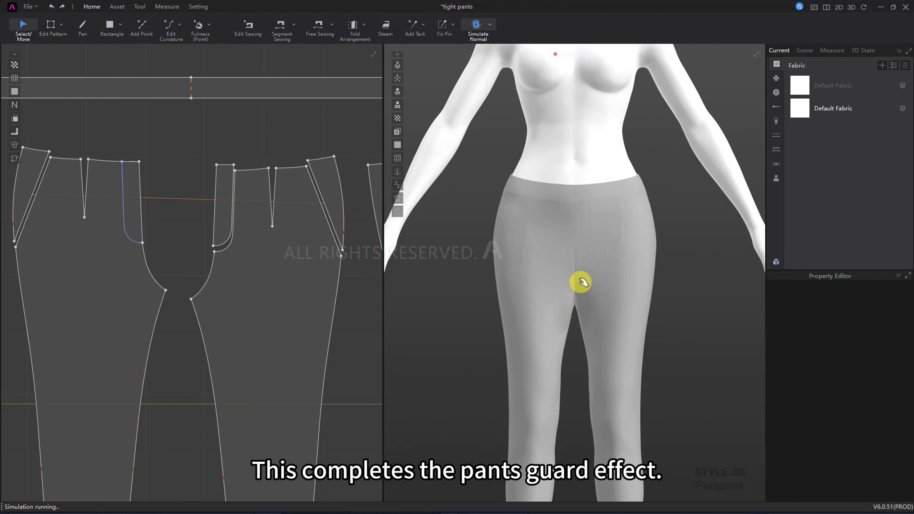
{"action": "scroll", "coordinate": [588, 292], "scroll_direction": "up", "scroll_amount": 2}
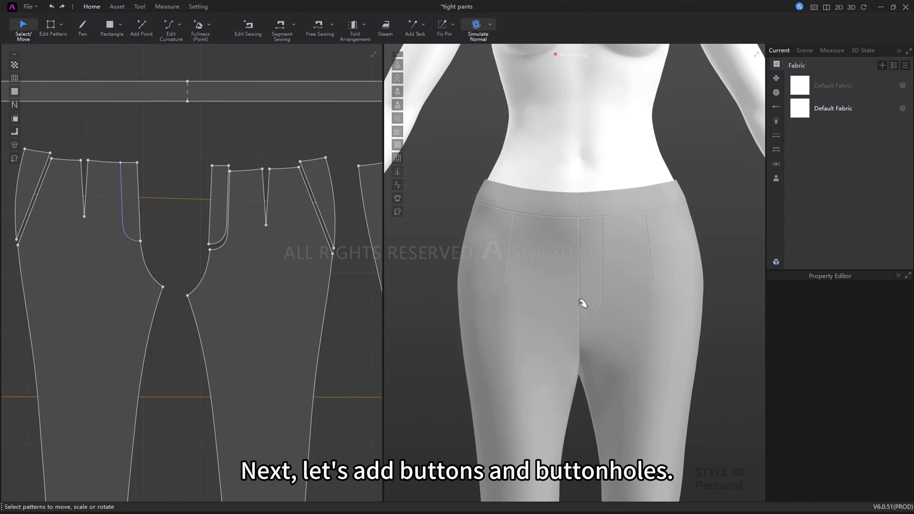
- Place a default button near mid-height on the waistband's left end, about 1.5 cm from the short edge
{"action": "left_click", "coordinate": [120, 10]}
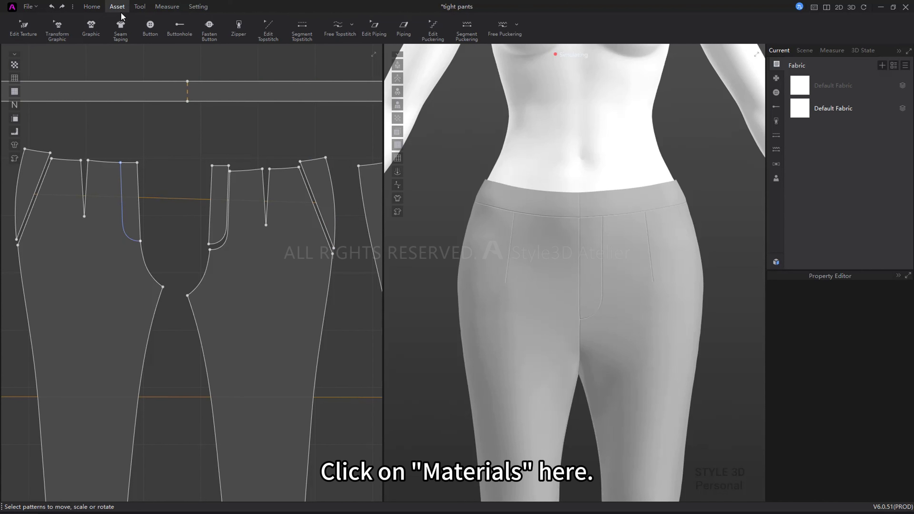
{"action": "left_click", "coordinate": [146, 31]}
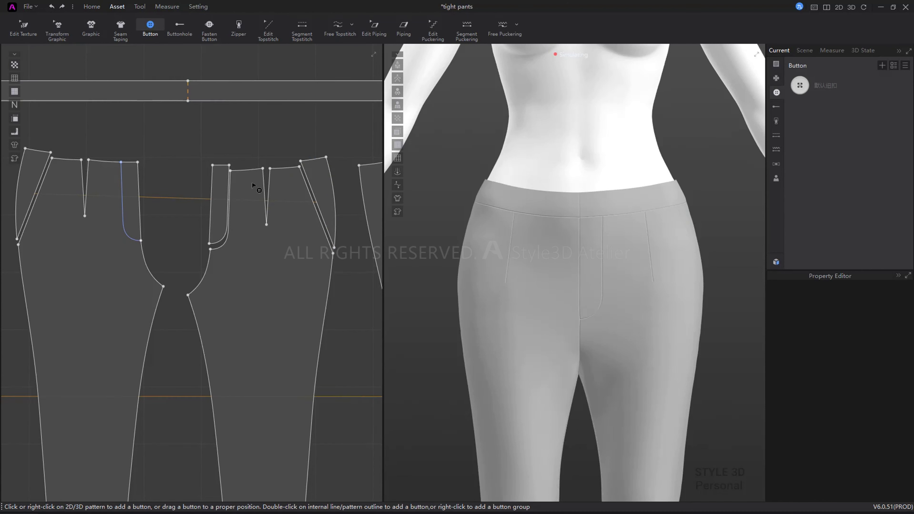
{"action": "middle_click_drag", "start_coordinate": [202, 167], "coordinate": [370, 219]}
{"action": "scroll", "coordinate": [137, 144], "scroll_direction": "up", "scroll_amount": 8}
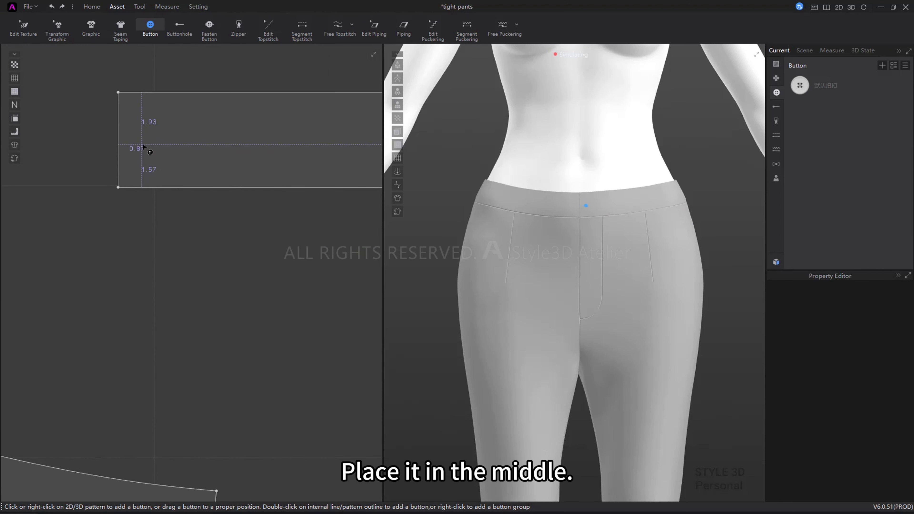
{"action": "double_click", "coordinate": [161, 139]}
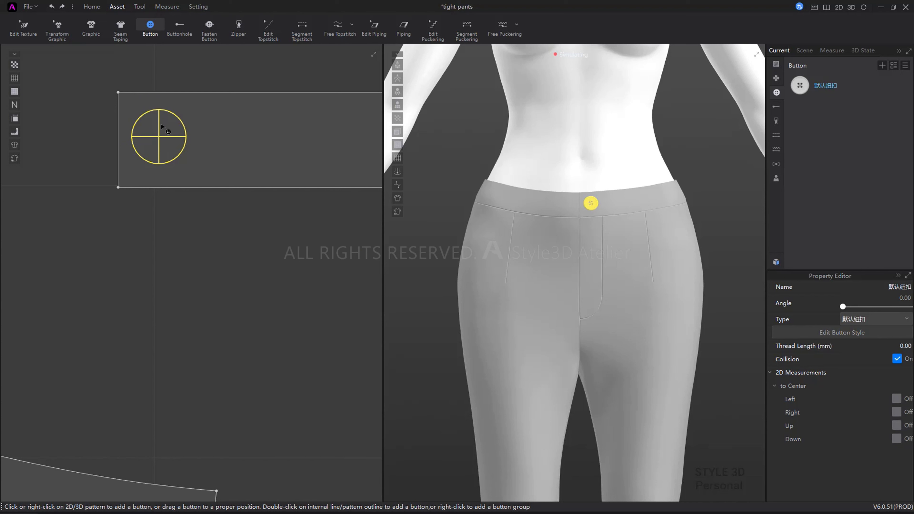
- Add a default buttonhole centred on the waistband button and check both on the simulated trousers
{"action": "left_click", "coordinate": [183, 31]}
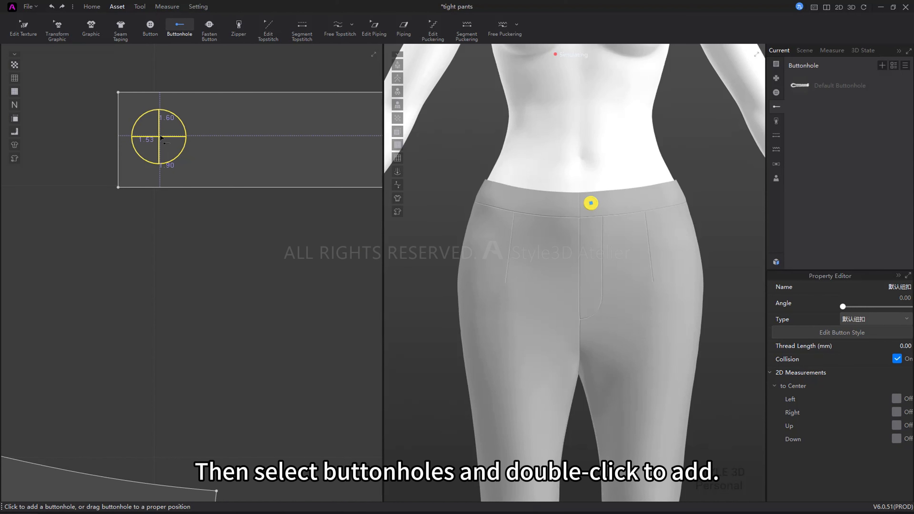
{"action": "double_click", "coordinate": [161, 140]}
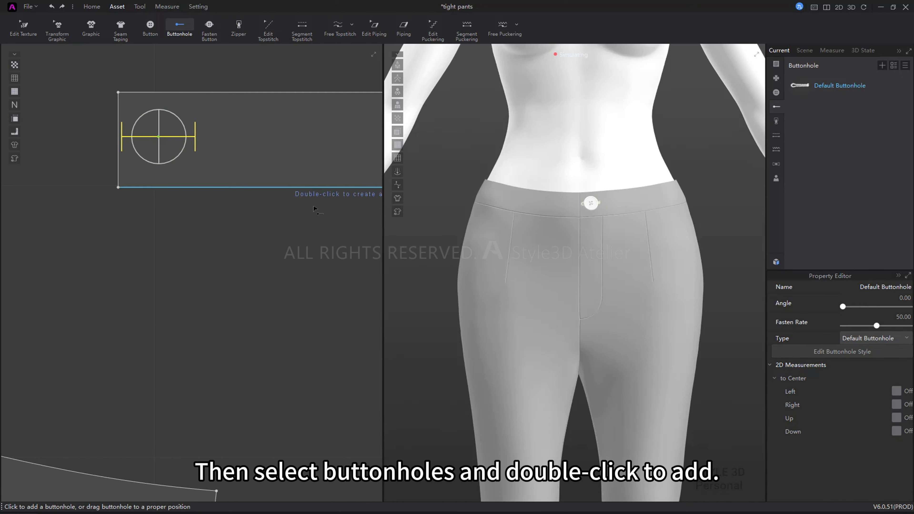
{"action": "key", "text": "q"}
{"action": "scroll", "coordinate": [459, 213], "scroll_direction": "down", "scroll_amount": 1}
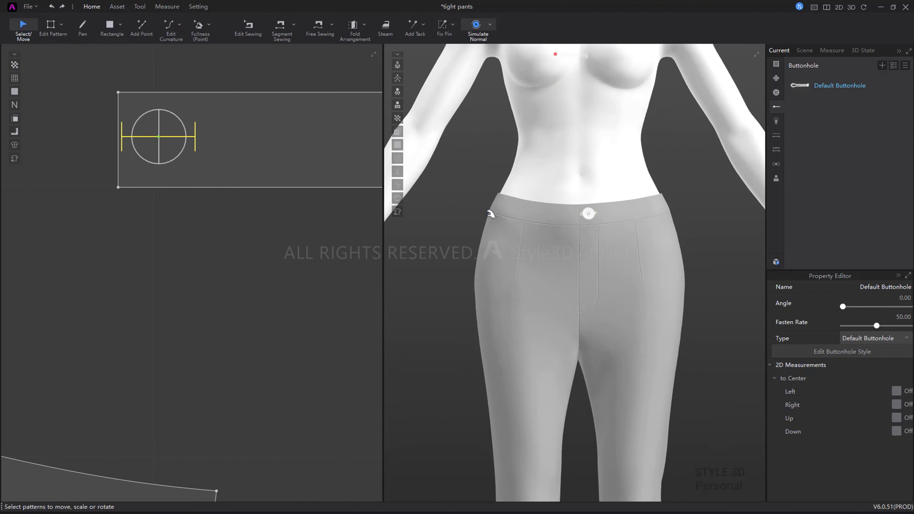
{"action": "middle_click_drag", "start_coordinate": [488, 212], "coordinate": [448, 241]}
{"action": "scroll", "coordinate": [451, 246], "scroll_direction": "up", "scroll_amount": 2}
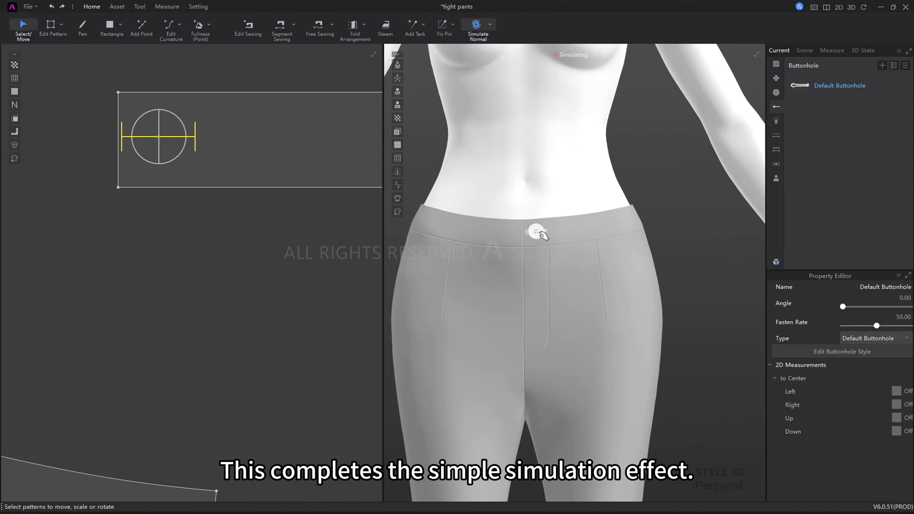
- Set the physical property preset of the fabric used by the trouser panels to Denim_5.2OZ
{"action": "scroll", "coordinate": [318, 219], "scroll_direction": "down", "scroll_amount": 6}
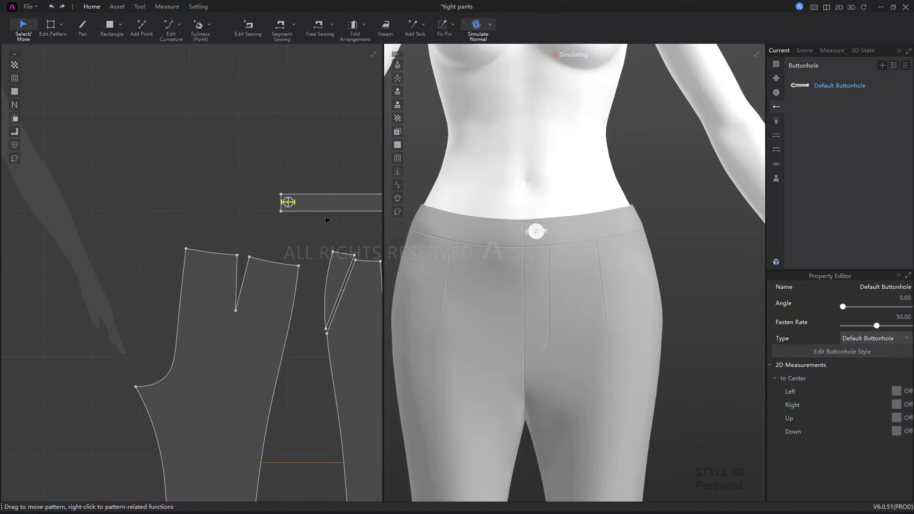
{"action": "scroll", "coordinate": [327, 218], "scroll_direction": "down", "scroll_amount": 2}
{"action": "scroll", "coordinate": [339, 212], "scroll_direction": "down", "scroll_amount": 5}
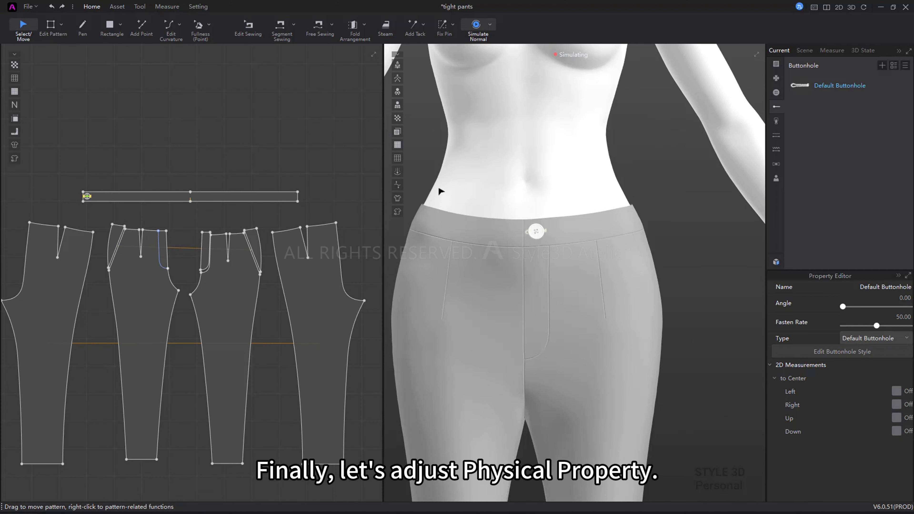
{"action": "left_click", "coordinate": [776, 64]}
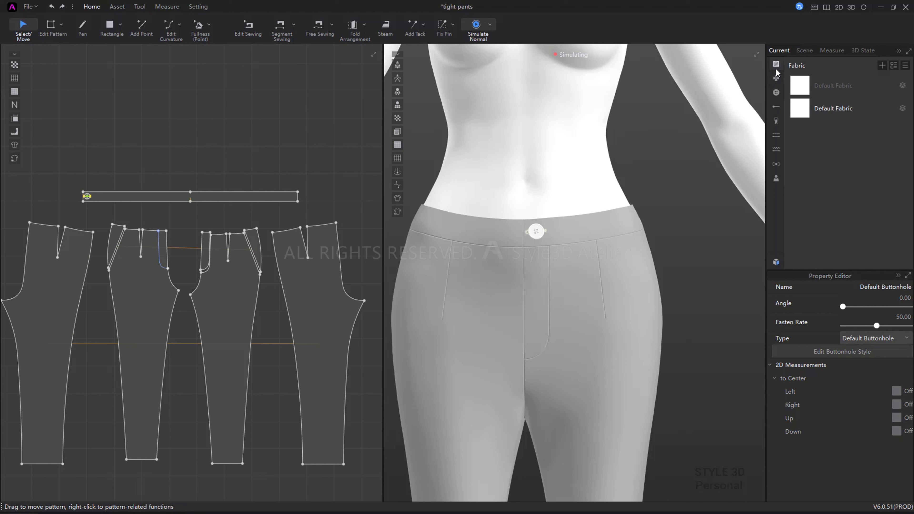
{"action": "left_click", "coordinate": [820, 106]}
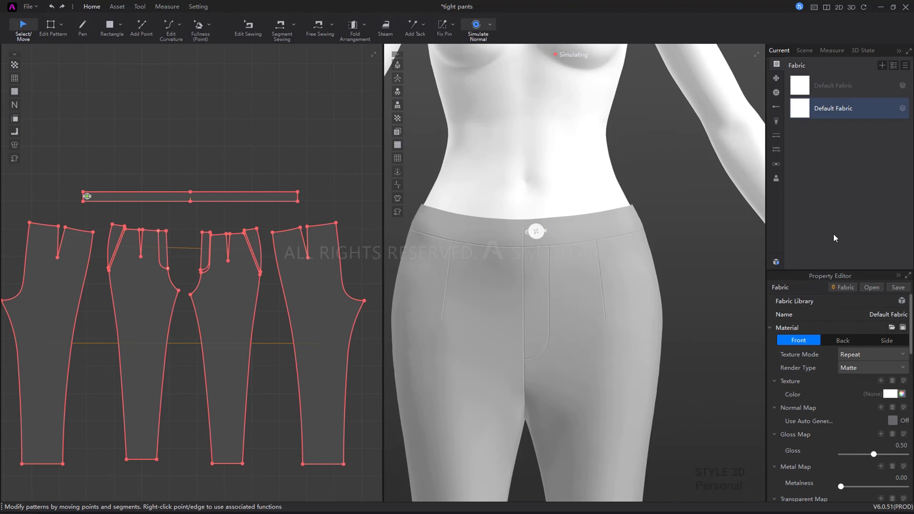
{"action": "scroll", "coordinate": [833, 359], "scroll_direction": "down", "scroll_amount": 10}
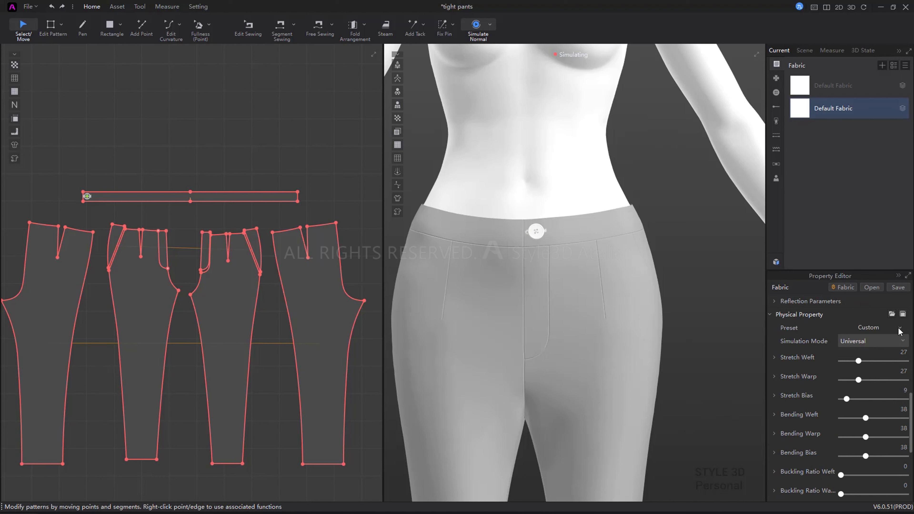
{"action": "left_click", "coordinate": [900, 328]}
{"action": "mouse_move", "coordinate": [865, 348]}
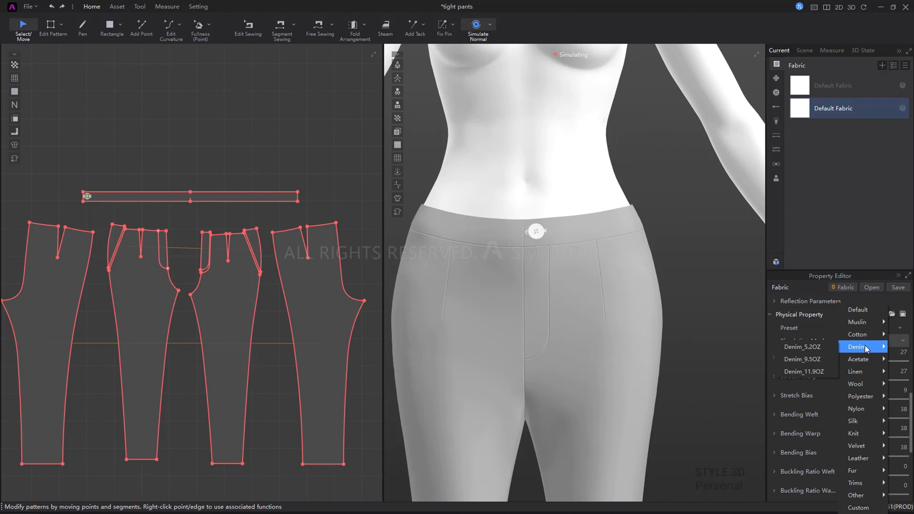
{"action": "left_click", "coordinate": [816, 348]}
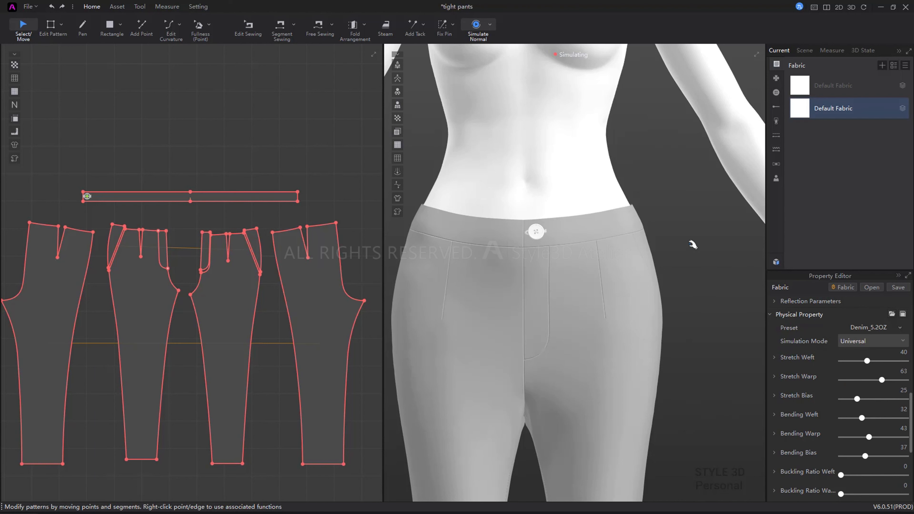
{"action": "left_click", "coordinate": [691, 283]}
- Check how the whole pair of trousers drapes in the denim fabric, and stop the simulation
{"action": "scroll", "coordinate": [626, 316], "scroll_direction": "down", "scroll_amount": 5}
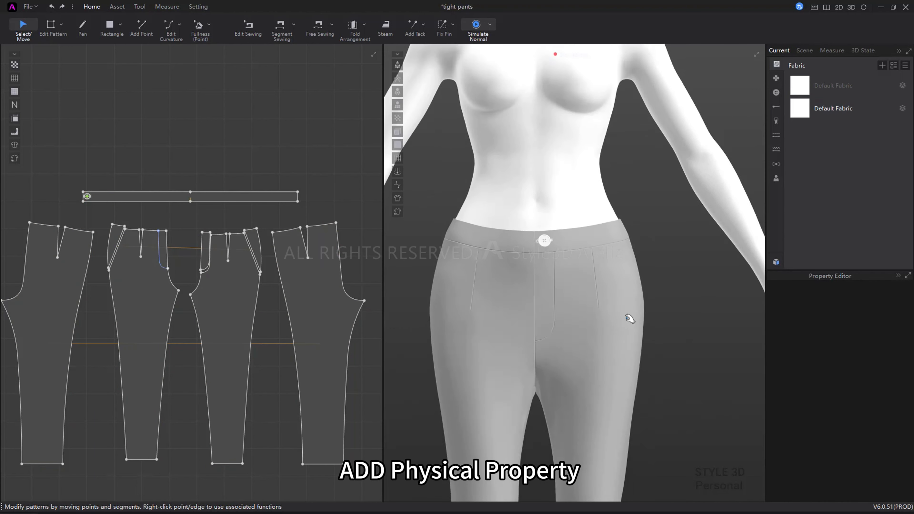
{"action": "scroll", "coordinate": [608, 368], "scroll_direction": "down", "scroll_amount": 5}
{"action": "key", "text": "space"}
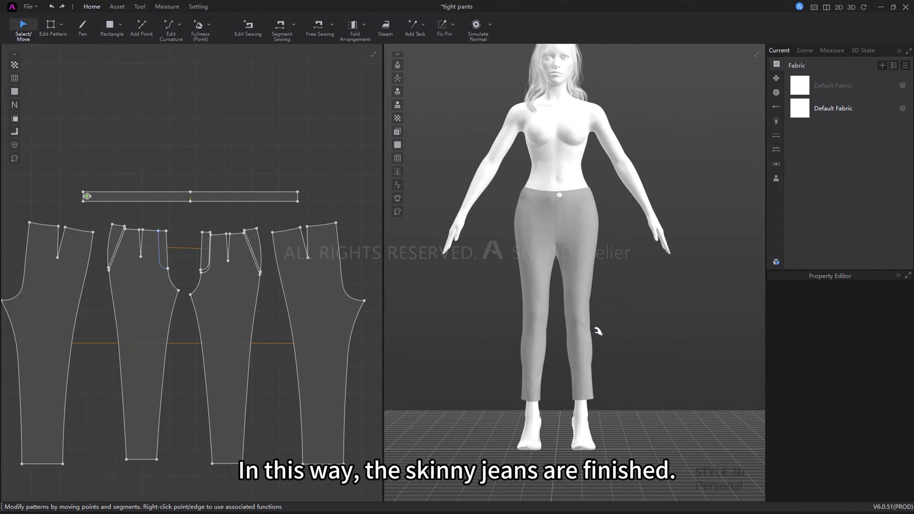